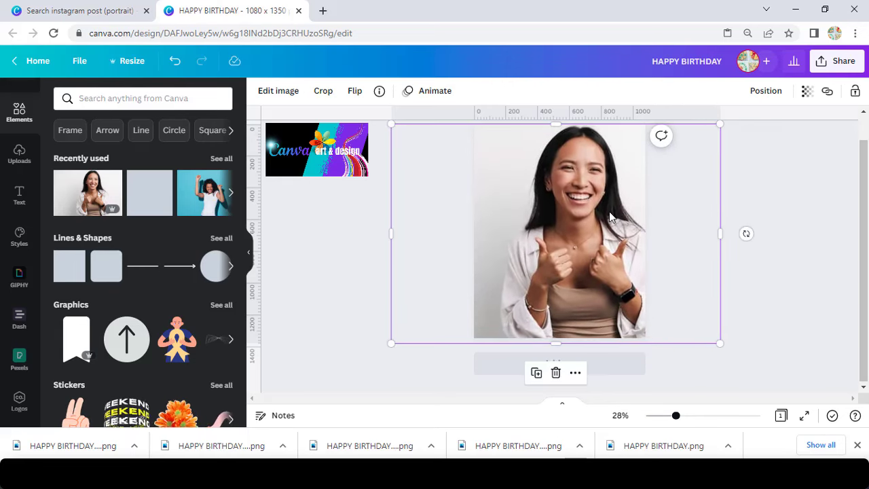
- Add a single heading over the photo and replace its text with HAPPY BIRTHDAY
click(19, 196)
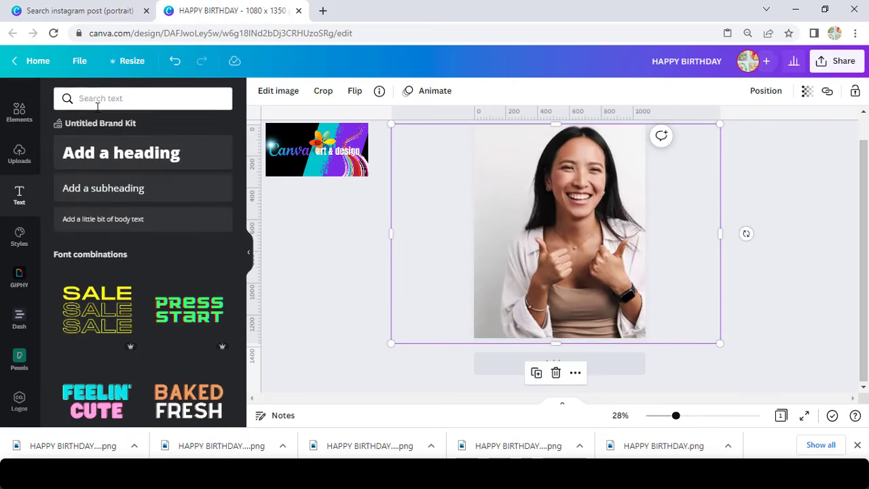
click(116, 167)
click(117, 166)
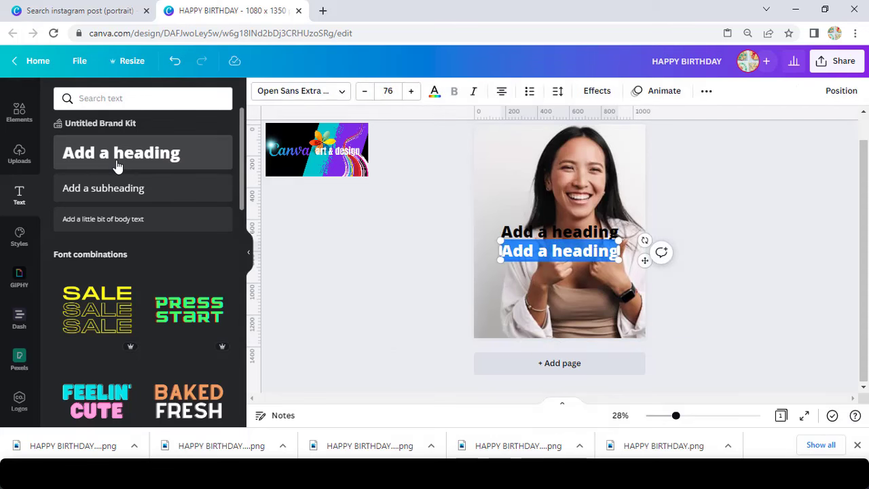
key(ctrl+z)
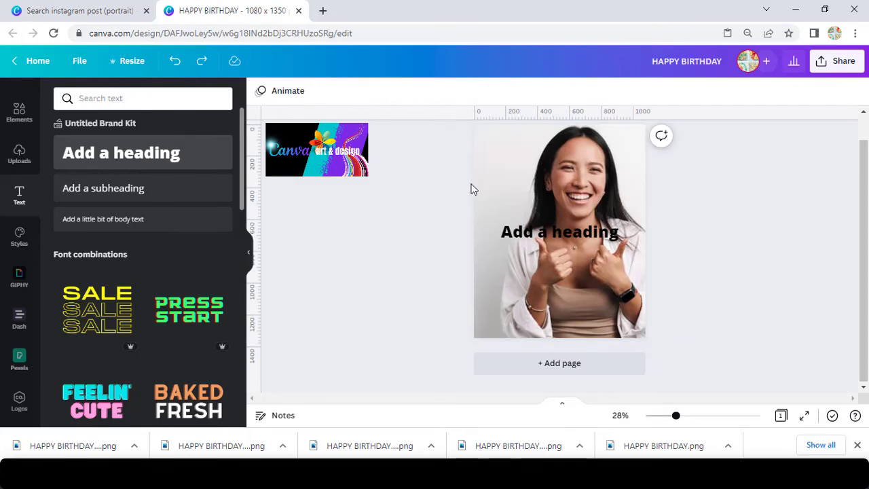
double_click(516, 234)
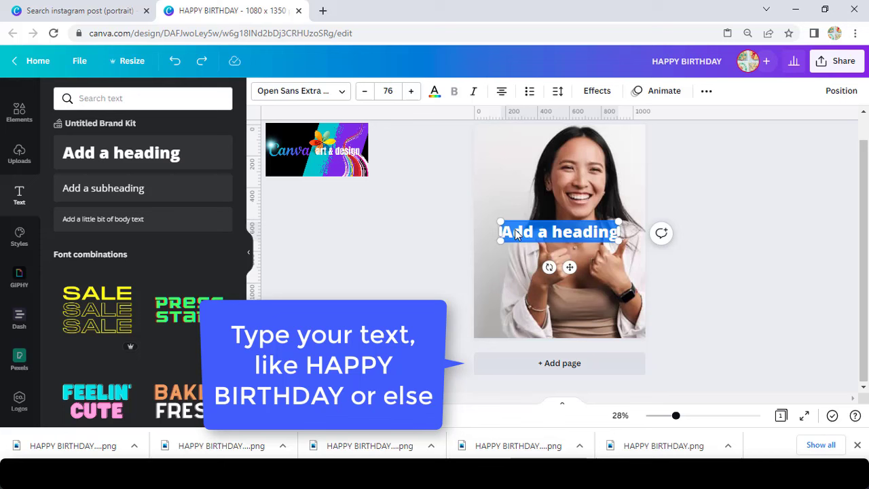
text(HA)
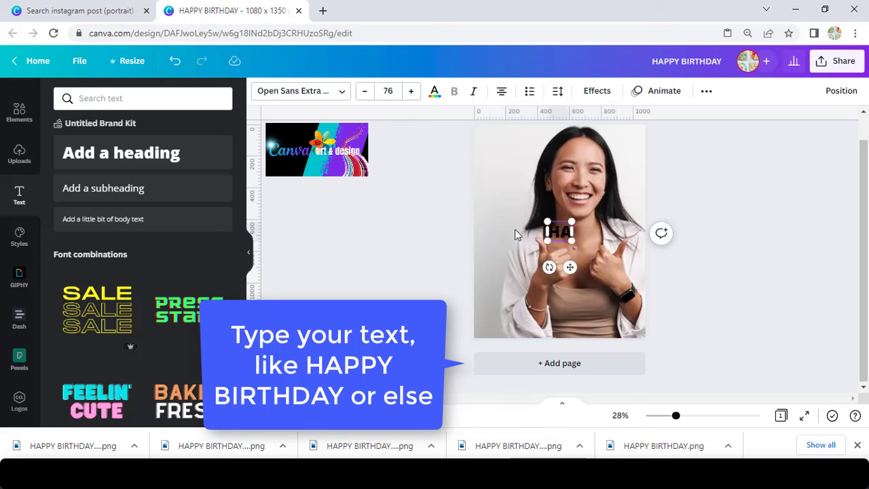
text(PPY)
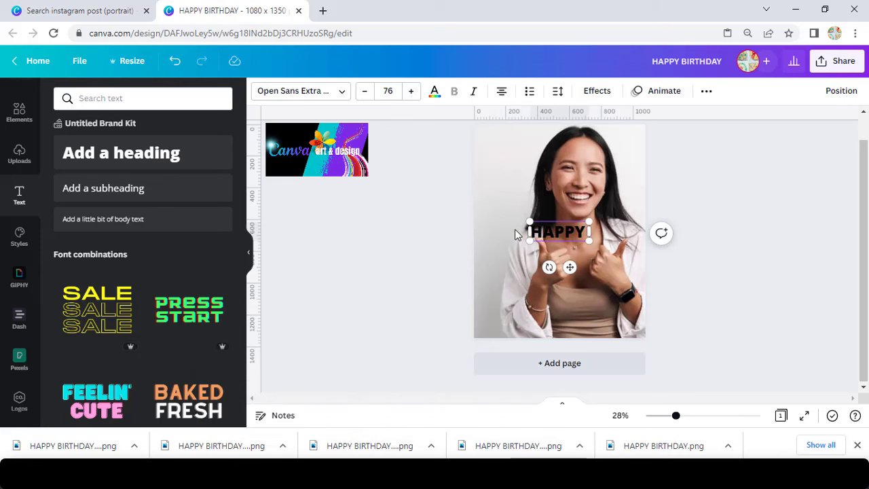
text( BIRTHDAY)
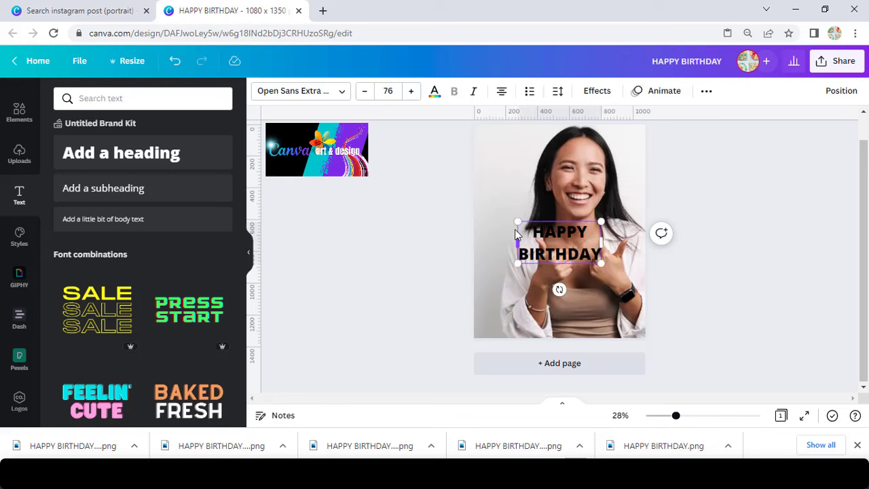
- Reduce the line spacing of the whole HAPPY BIRTHDAY heading to about 1.04
key(ctrl+a)
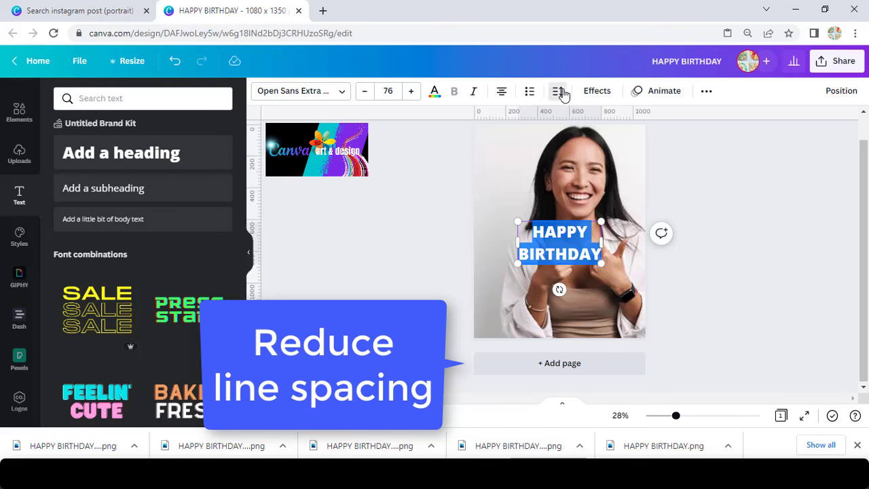
click(558, 91)
drag(630, 176, 606, 178)
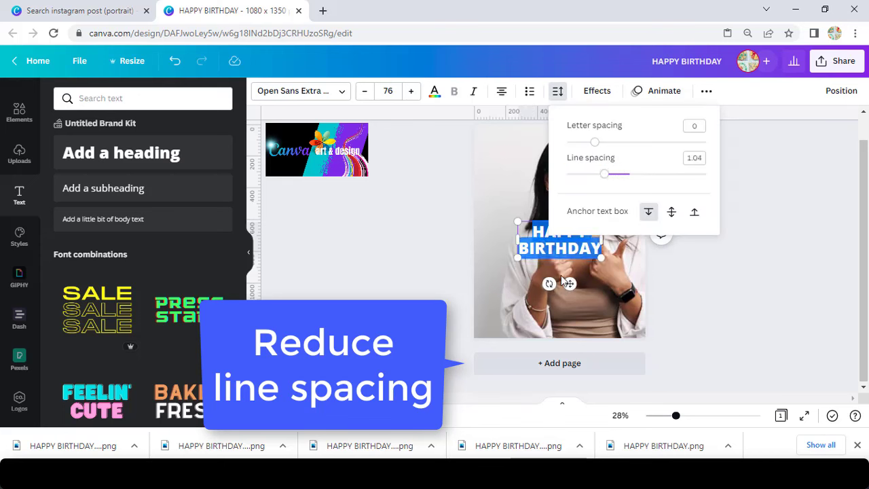
- Rotate the HAPPY BIRTHDAY text to -90° so it reads upward, and right-align its lines
drag(548, 283, 592, 247)
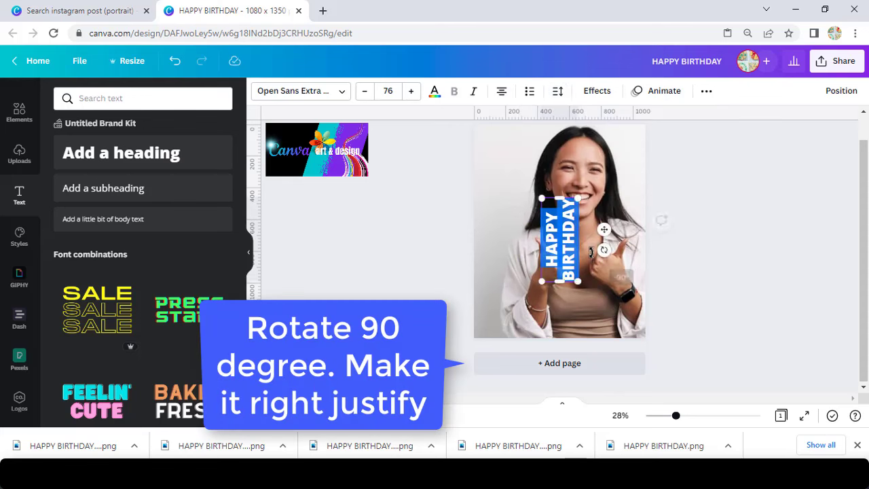
click(504, 94)
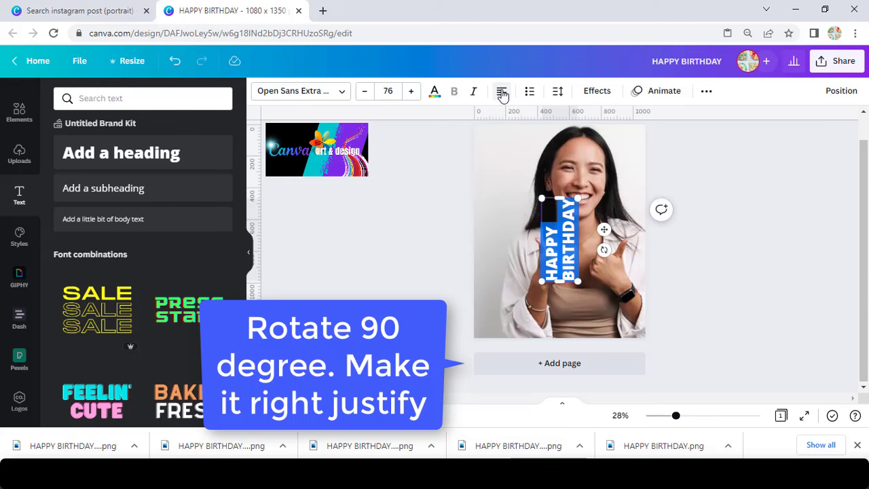
click(501, 102)
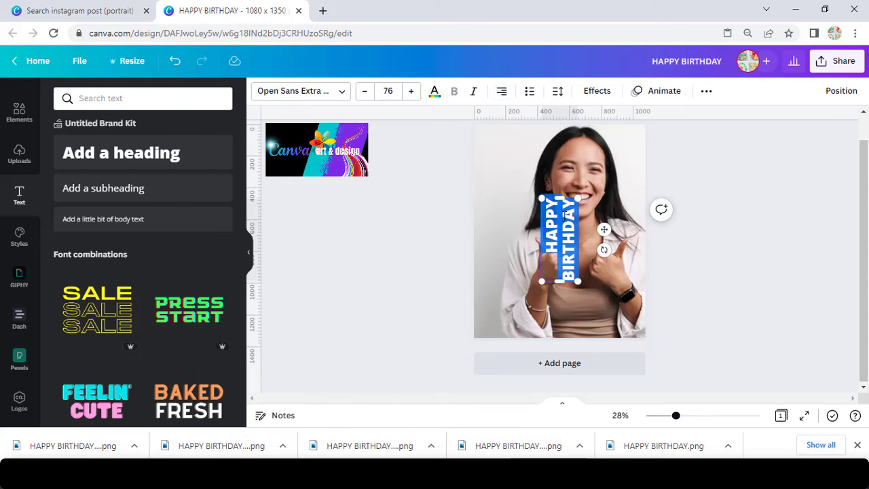
- Enlarge the vertical text to about size 191 and position it left of the page's centre, spanning nearly the full page height
drag(541, 283, 489, 361)
click(727, 258)
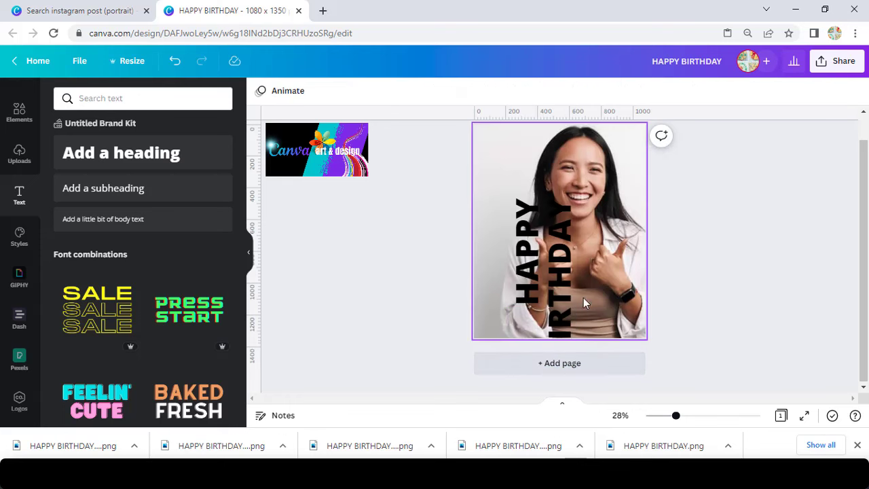
drag(570, 301, 557, 233)
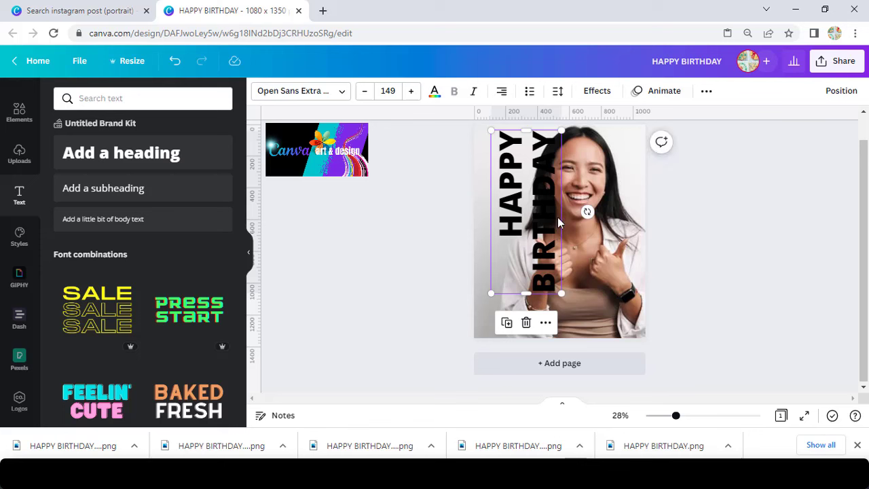
drag(490, 297, 466, 345)
drag(535, 266, 544, 261)
drag(491, 125, 494, 131)
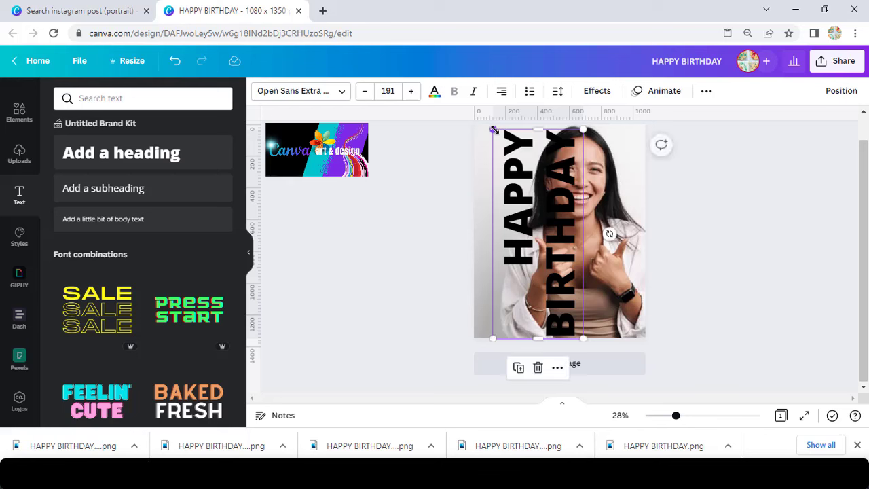
click(829, 240)
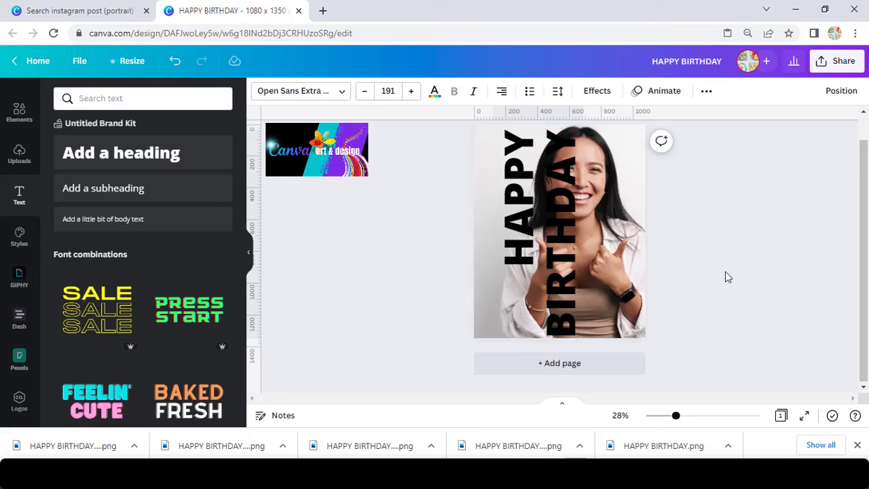
- Duplicate the page containing the photo and the HAPPY BIRTHDAY text
key(Tab)
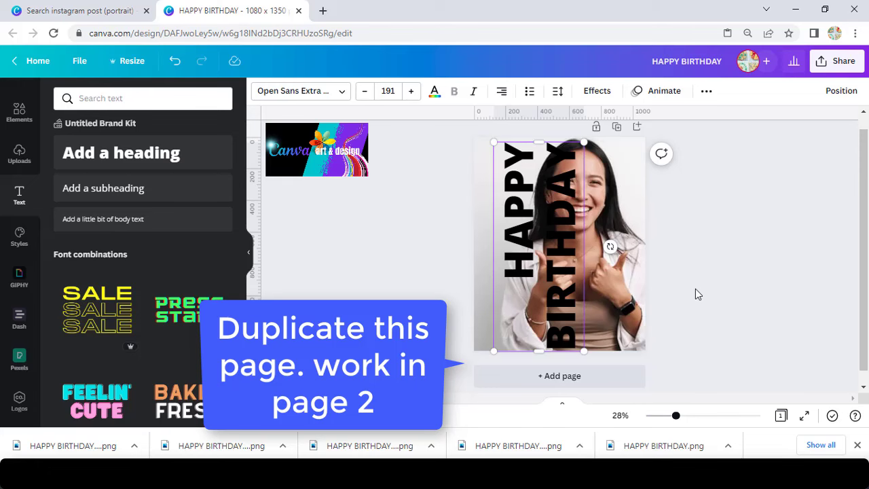
click(615, 127)
click(569, 250)
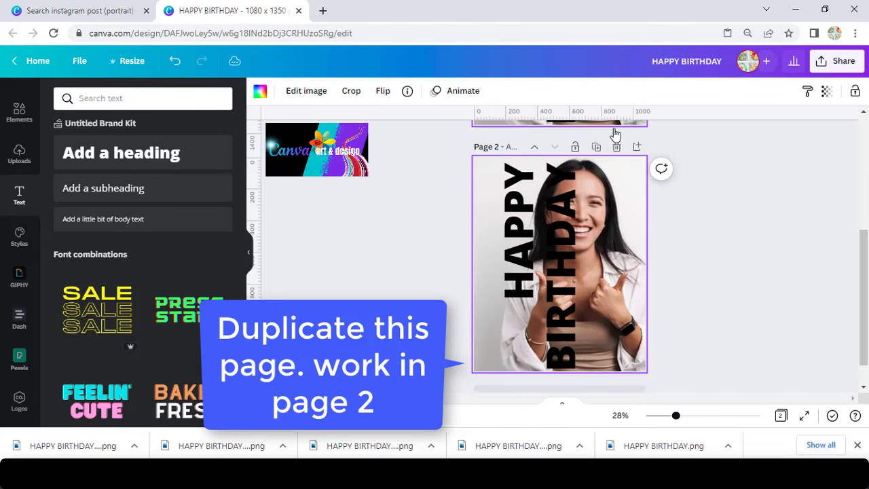
drag(645, 258, 640, 268)
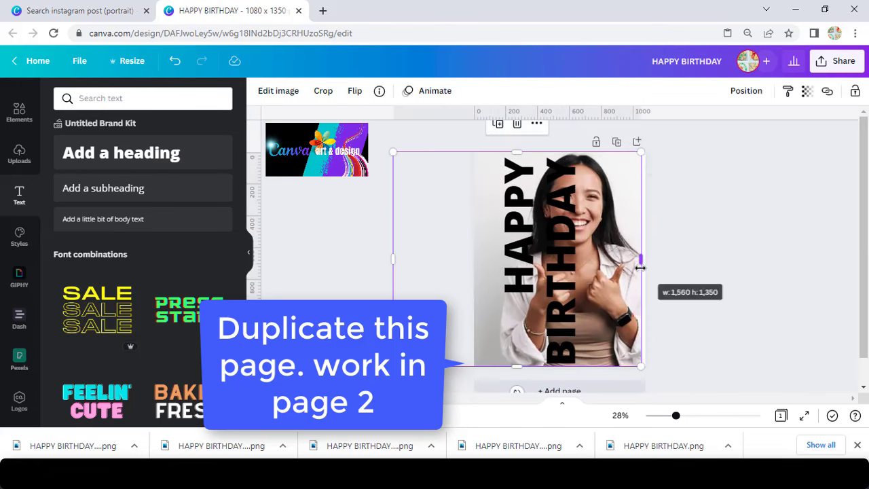
click(618, 143)
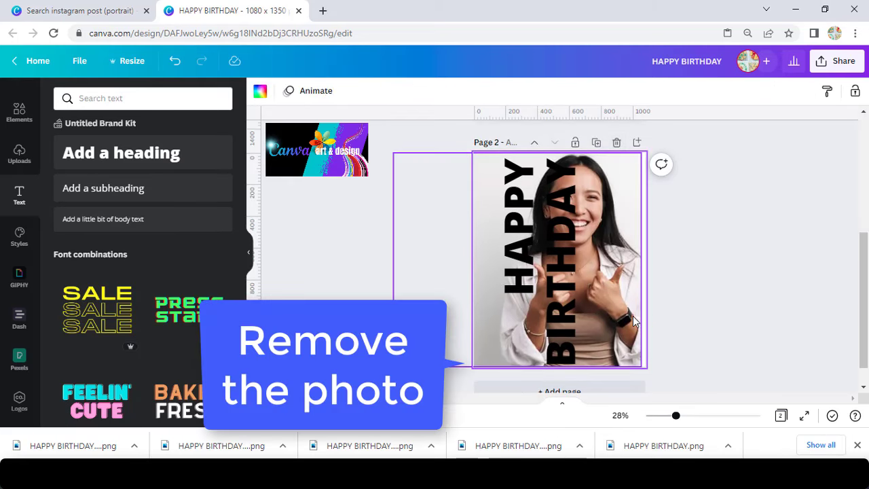
- Delete the photo from page 2 and change the HAPPY BIRTHDAY text there to white
click(634, 322)
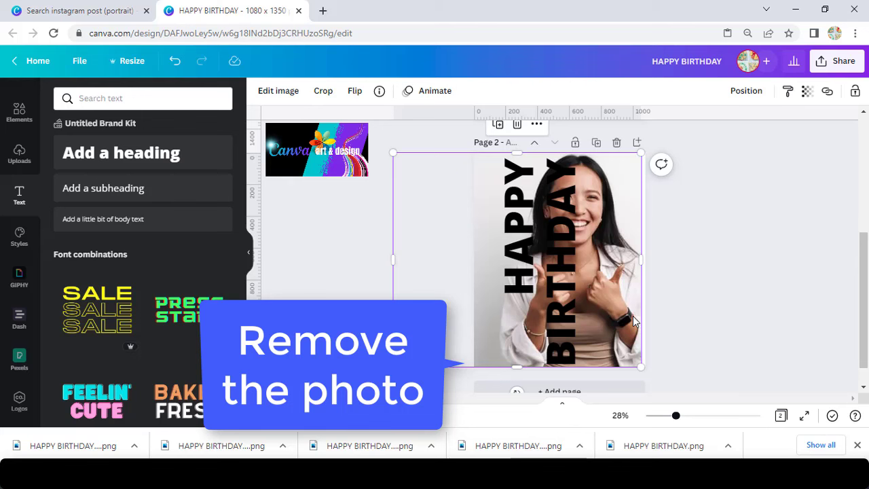
key(Delete)
click(567, 290)
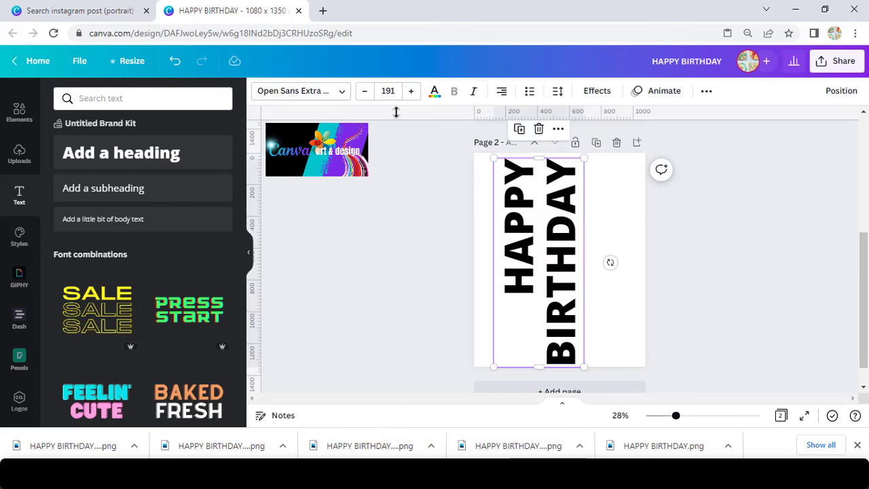
click(434, 91)
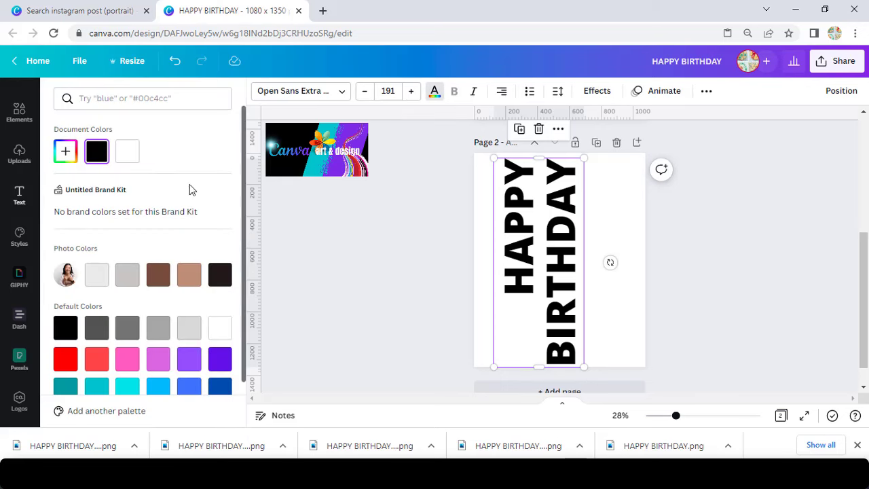
click(127, 150)
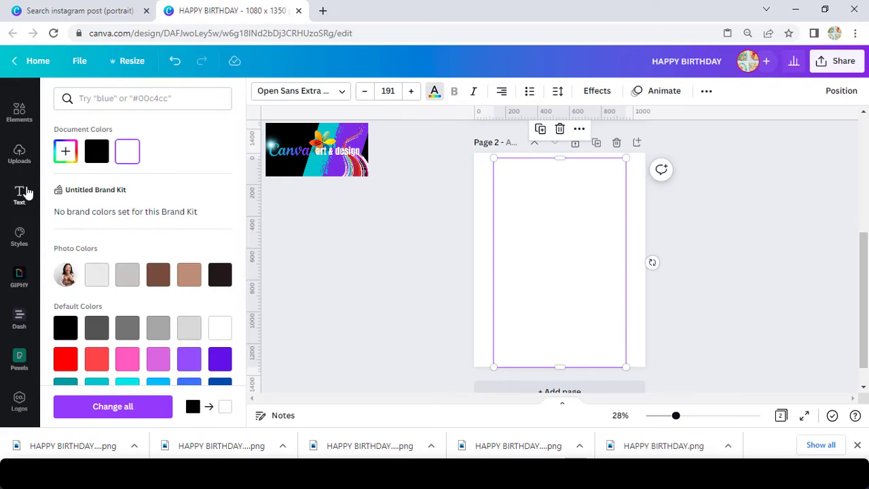
- Add a square shape to page 2, fill it with yellow, and stretch it toward the page's left and top edges
click(19, 112)
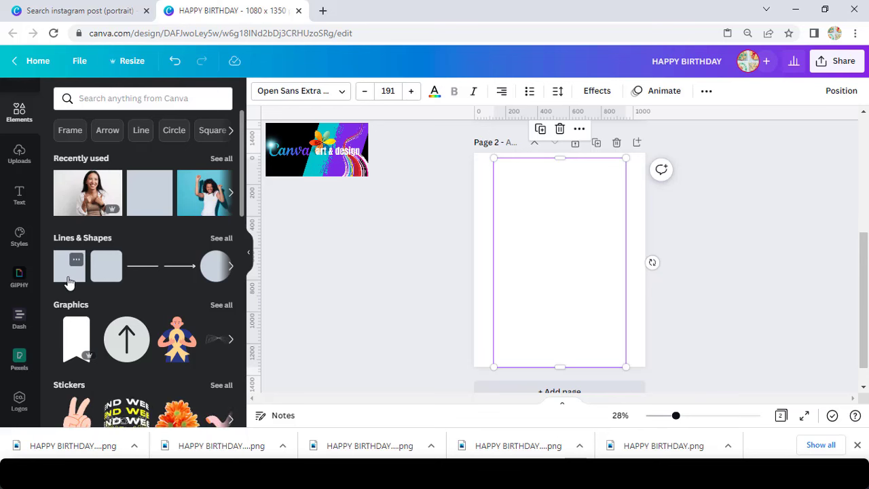
click(69, 279)
click(321, 93)
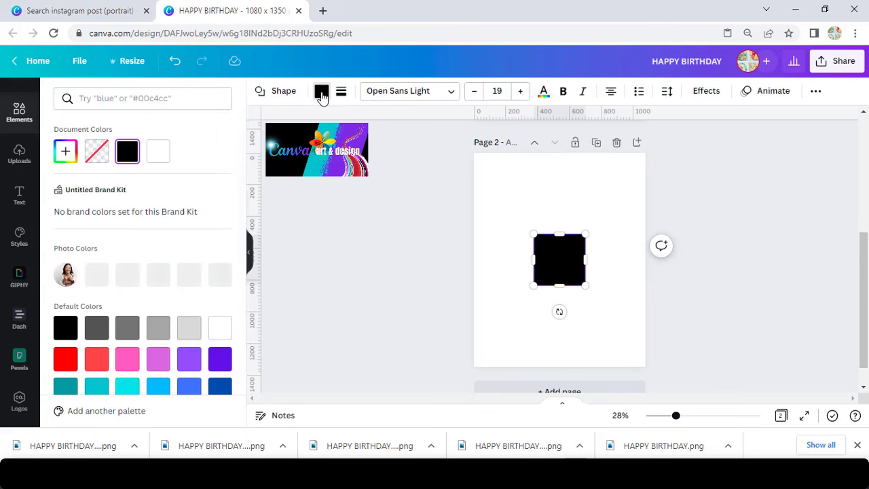
scroll(107, 335, down, 1)
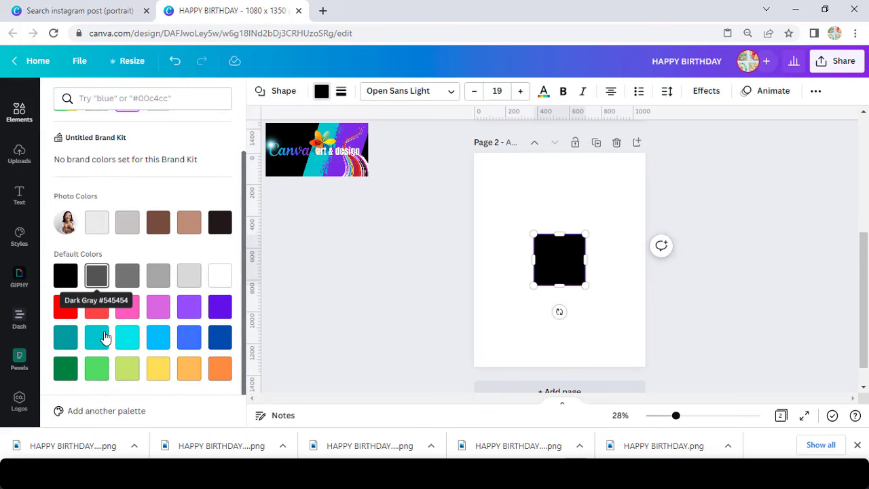
click(158, 368)
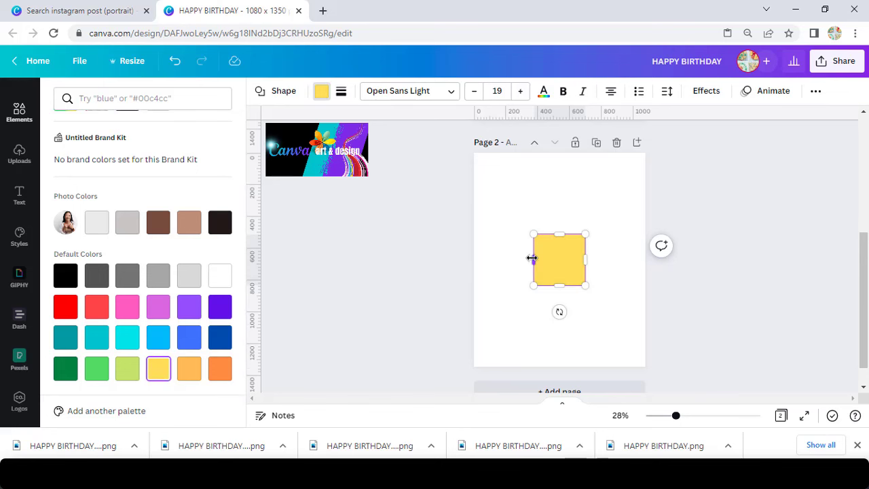
drag(532, 258, 474, 257)
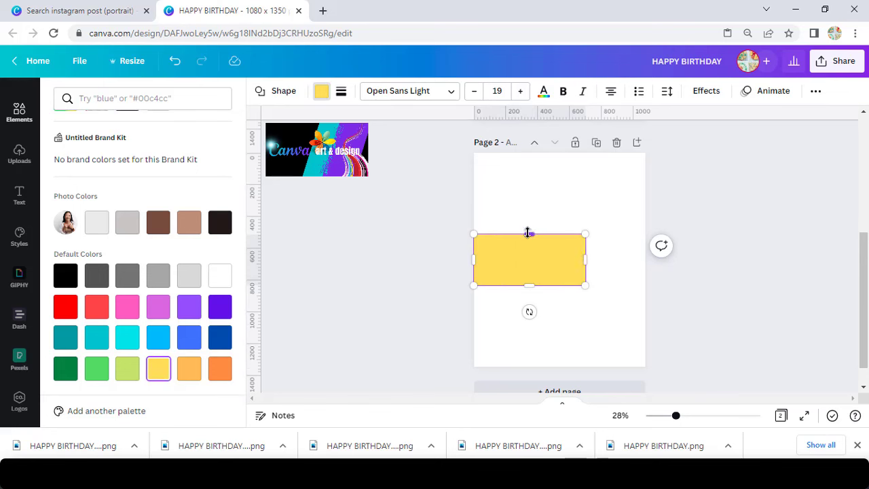
drag(530, 235, 528, 158)
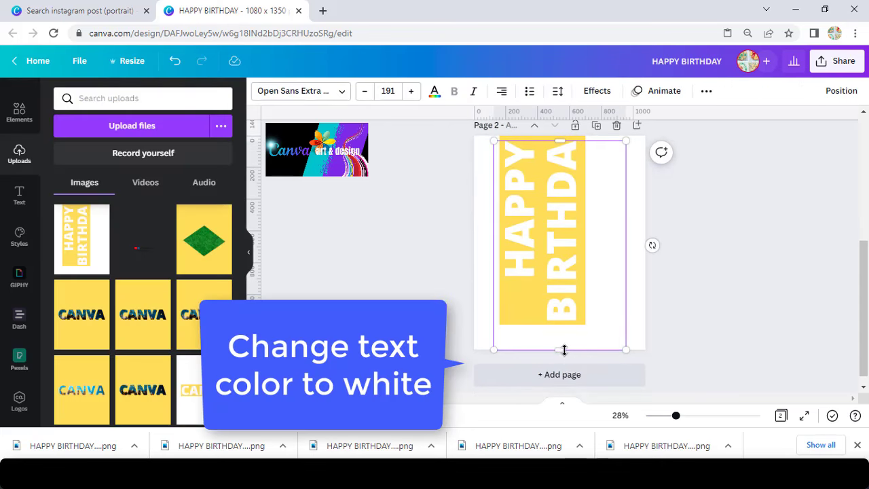
- Extend the text box slightly past the page's lower edge and stretch the yellow shape behind it down to that edge
drag(564, 353, 564, 356)
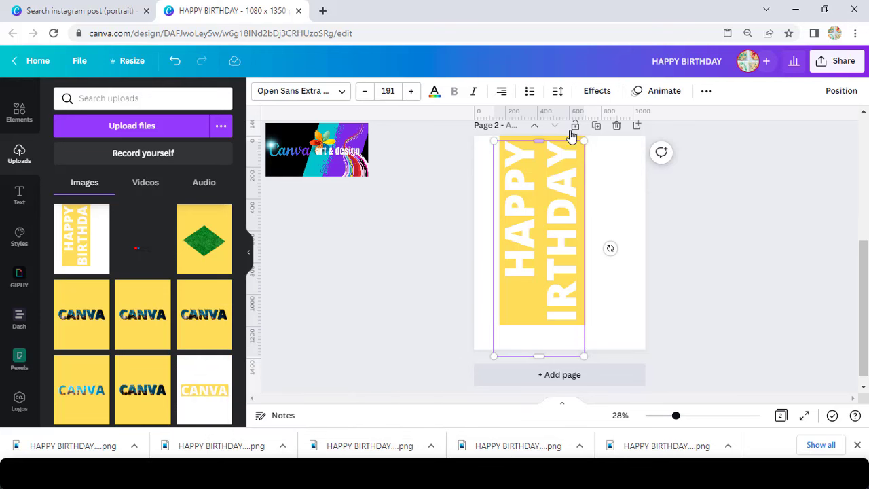
click(662, 192)
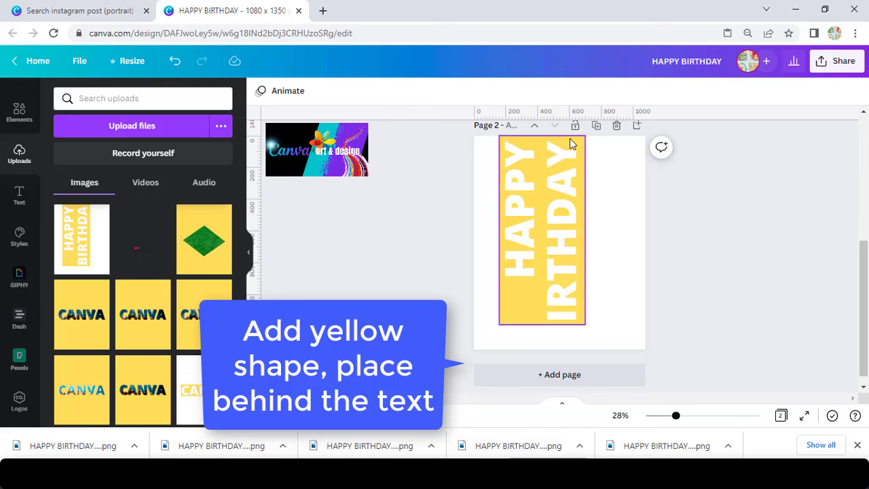
click(549, 309)
drag(545, 326, 539, 350)
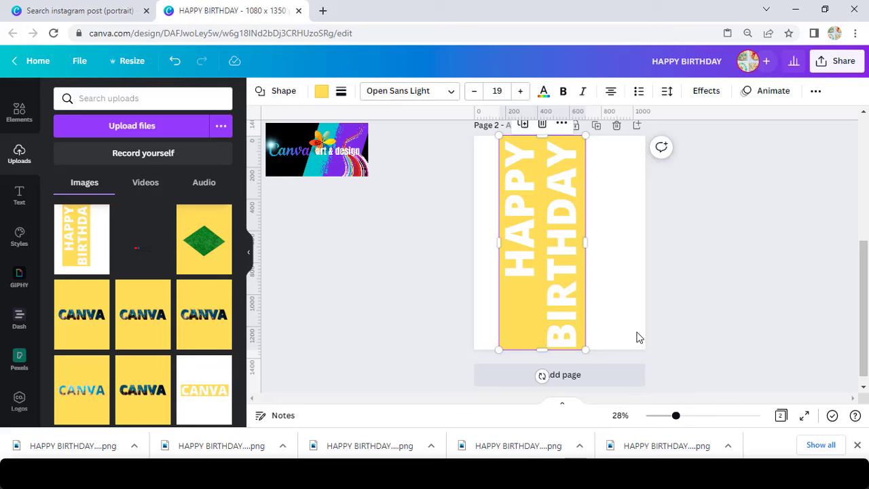
- Download only page 2 of the design as a PNG
click(836, 68)
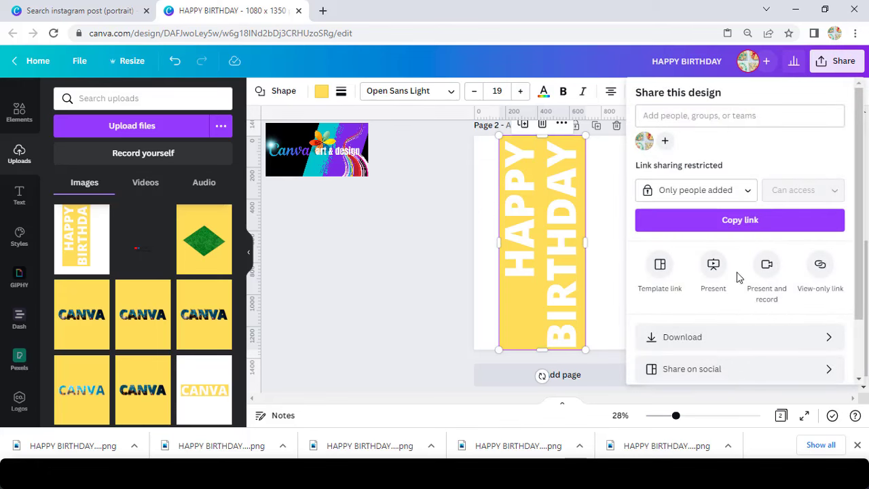
click(720, 340)
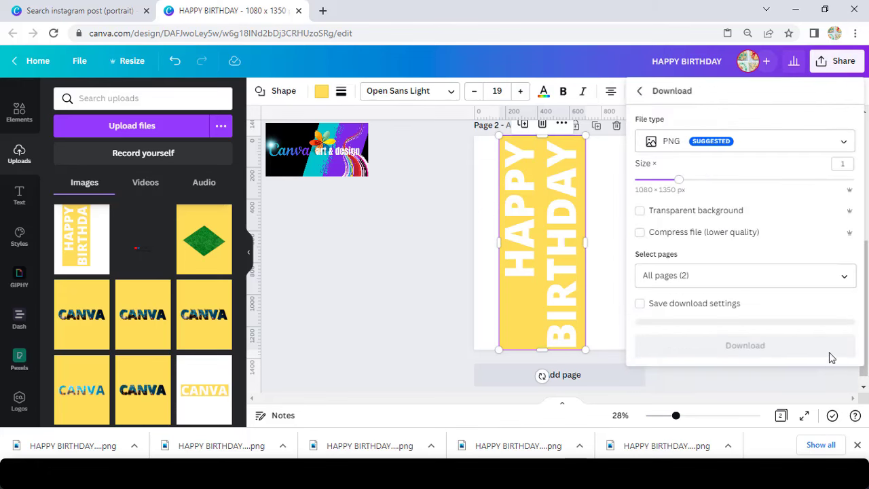
click(843, 279)
click(842, 165)
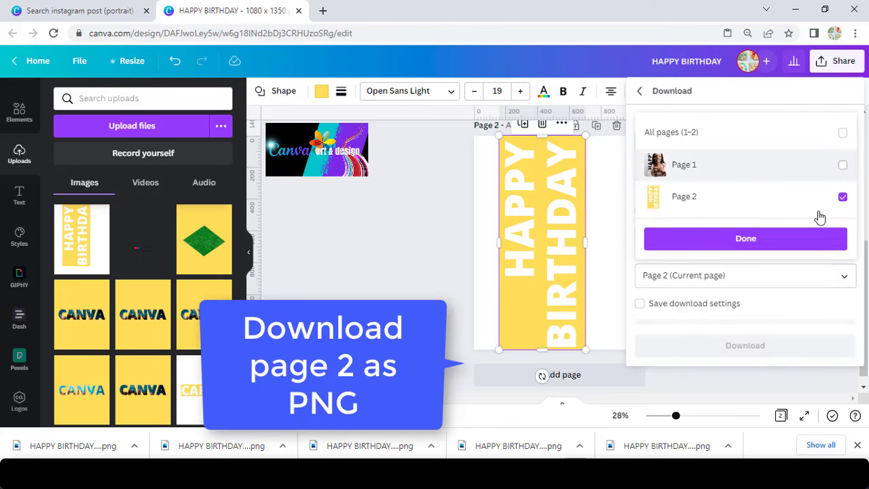
click(776, 237)
click(780, 345)
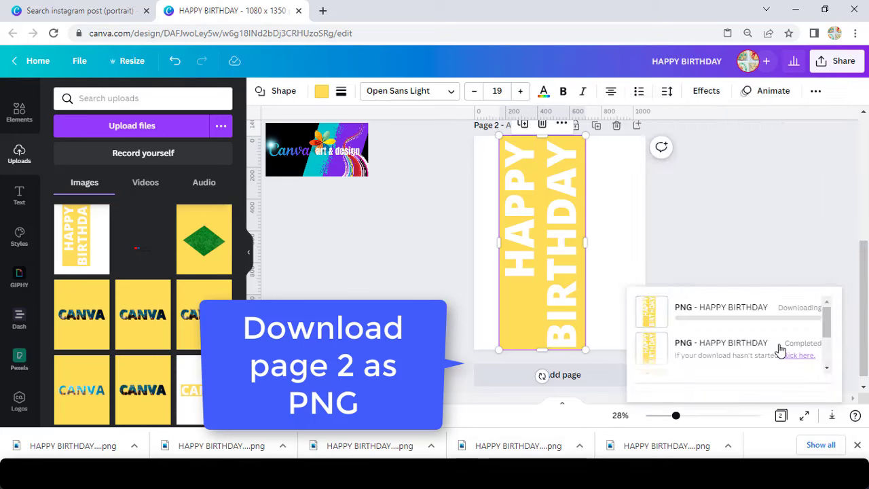
- Add a blank page 3 and place the newly downloaded HAPPY BIRTHDAY PNG on it
click(479, 311)
click(529, 384)
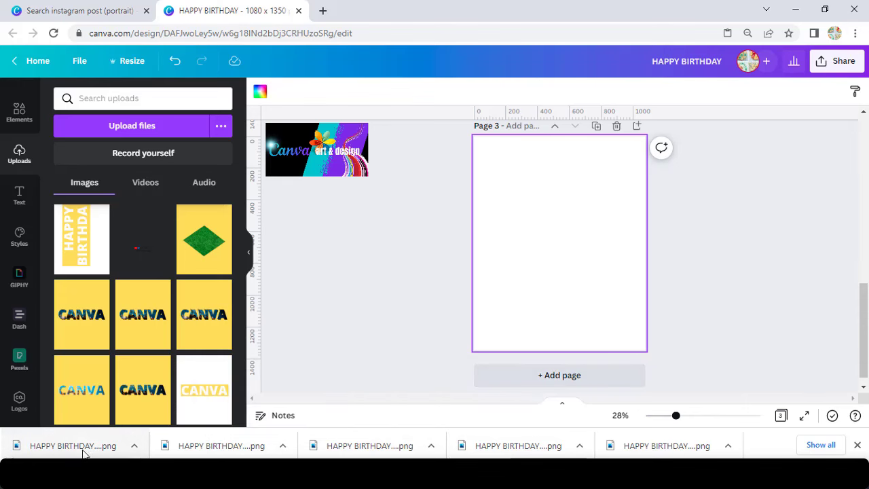
drag(59, 447, 568, 227)
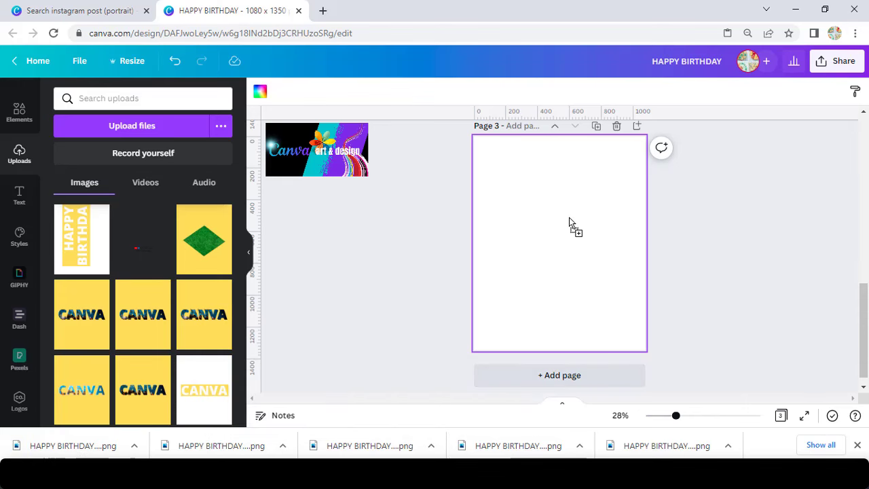
- Set the background colour of page 3 to black
click(487, 163)
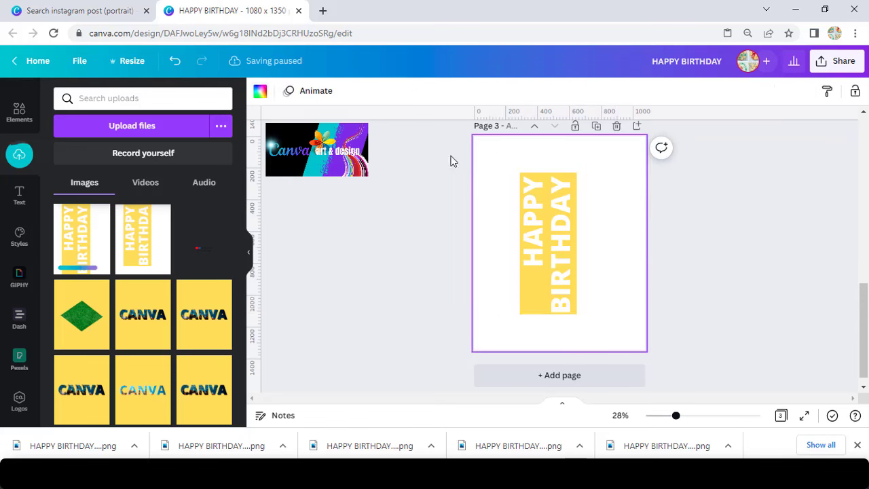
click(260, 91)
click(96, 151)
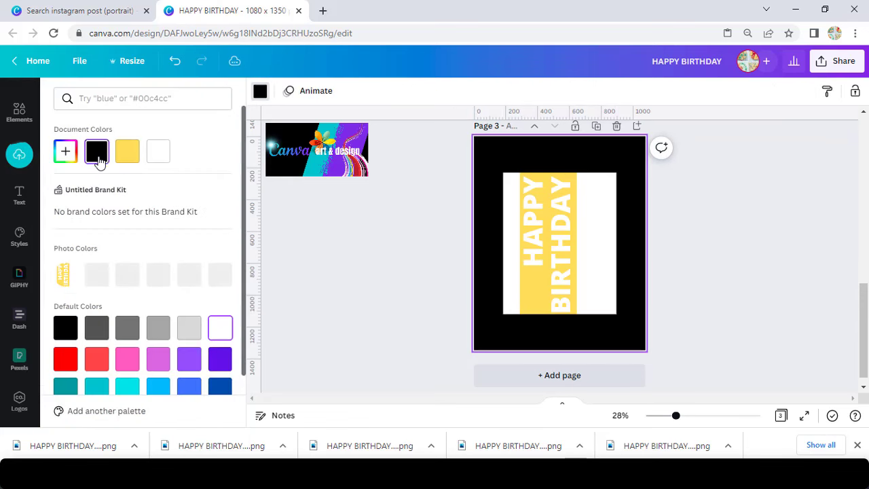
- Enlarge the HAPPY BIRTHDAY image to fill page 3, then trim its right side slightly inside the page edge
click(567, 225)
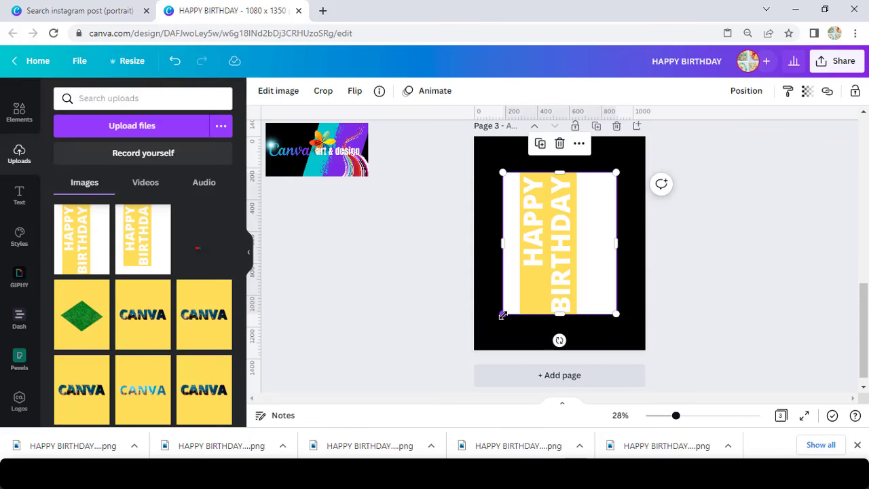
drag(503, 315, 474, 351)
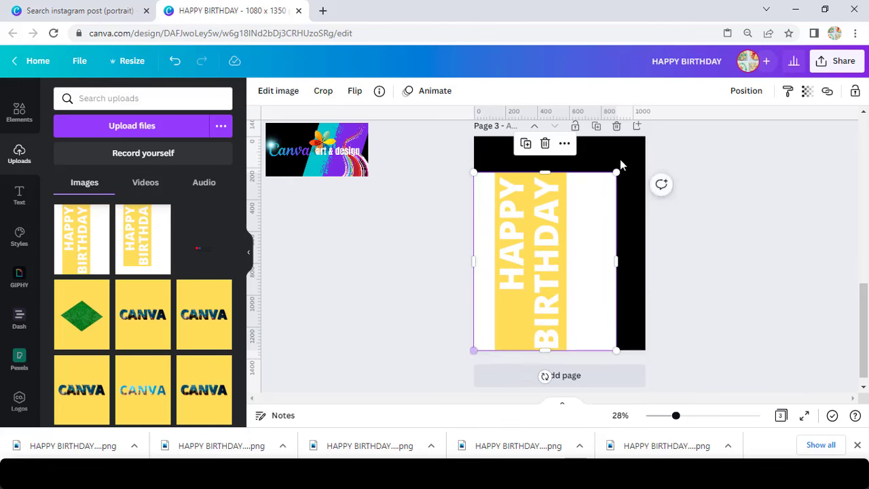
drag(614, 171, 643, 137)
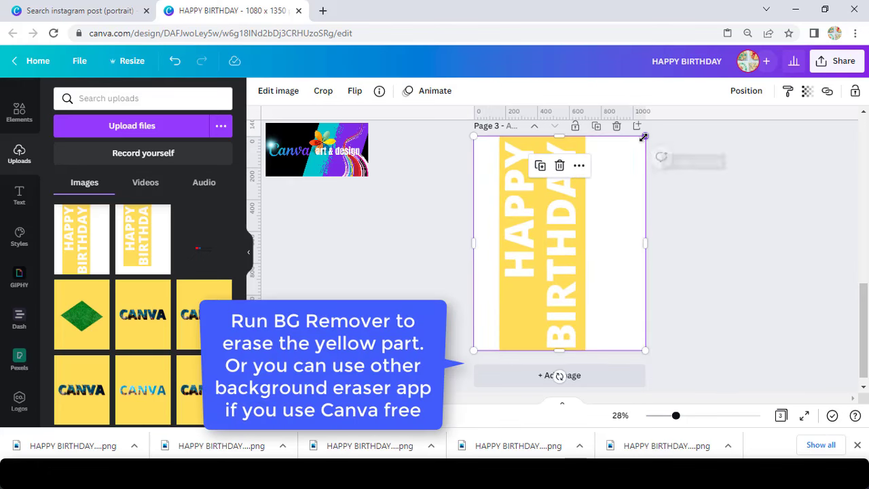
drag(646, 237, 640, 237)
- Remove the white background and lettering from the HAPPY BIRTHDAY image with the Background Remover and apply it
click(277, 90)
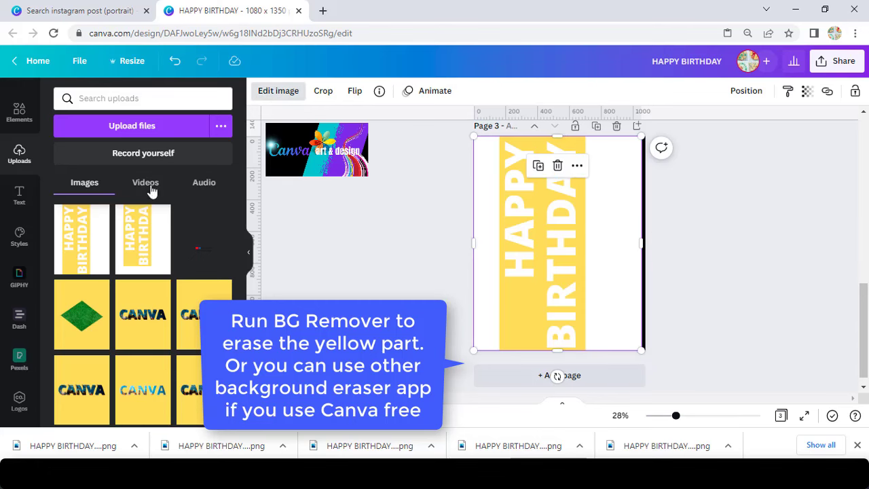
click(156, 207)
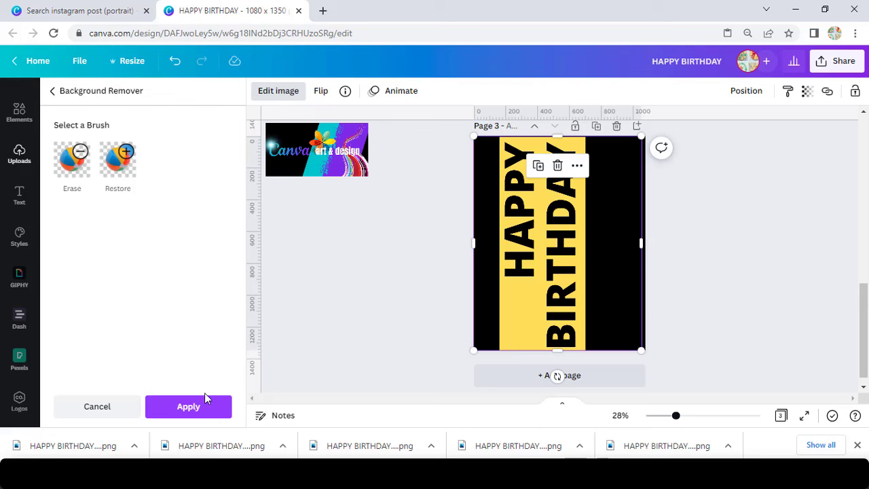
click(212, 413)
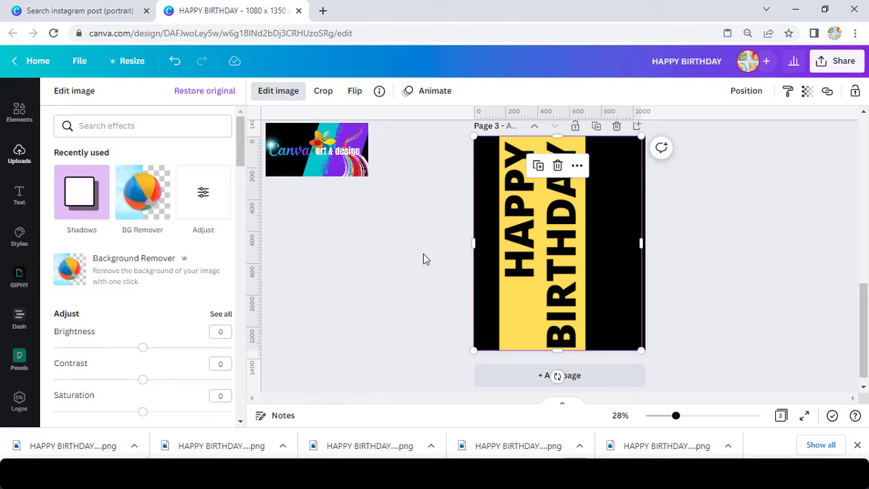
- Copy the woman's photo from page 1 and paste it onto page 3
scroll(423, 253, up, 8)
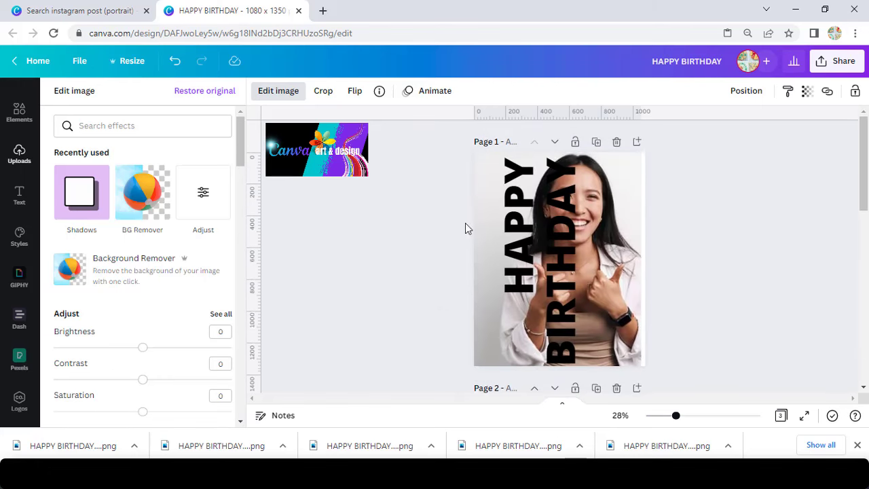
click(615, 232)
right_click(617, 231)
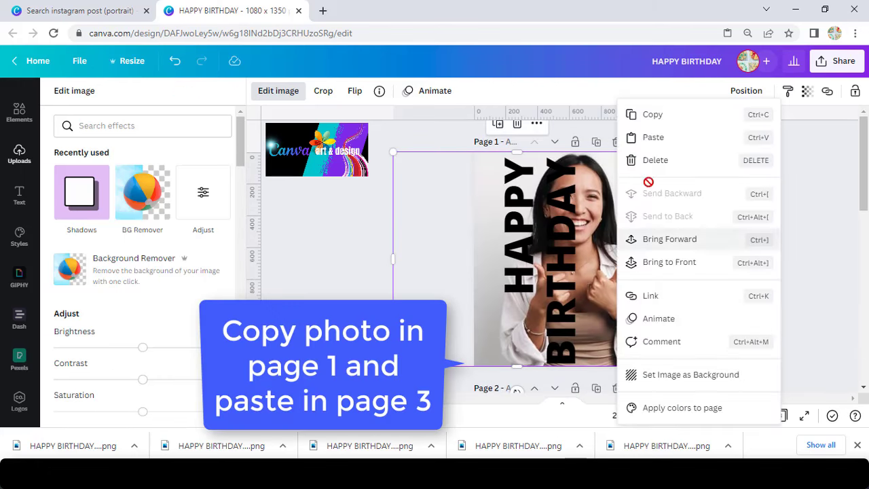
click(651, 115)
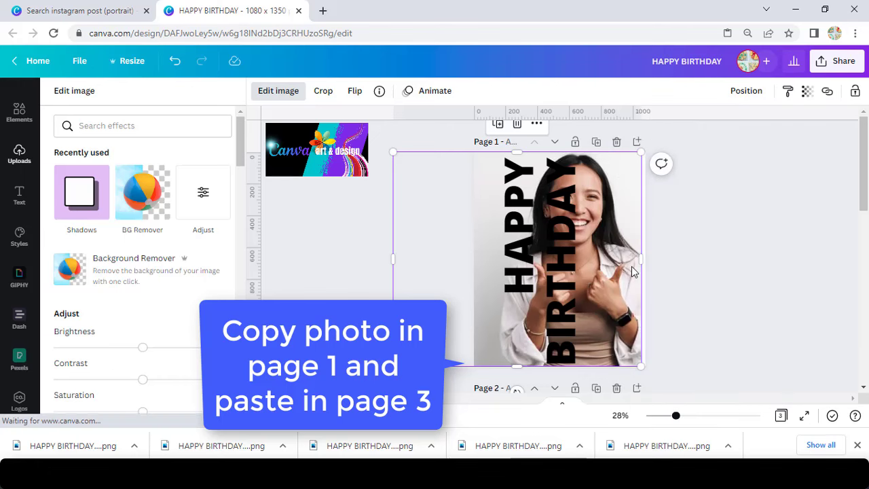
scroll(631, 271, down, 5)
scroll(632, 272, down, 1)
click(630, 368)
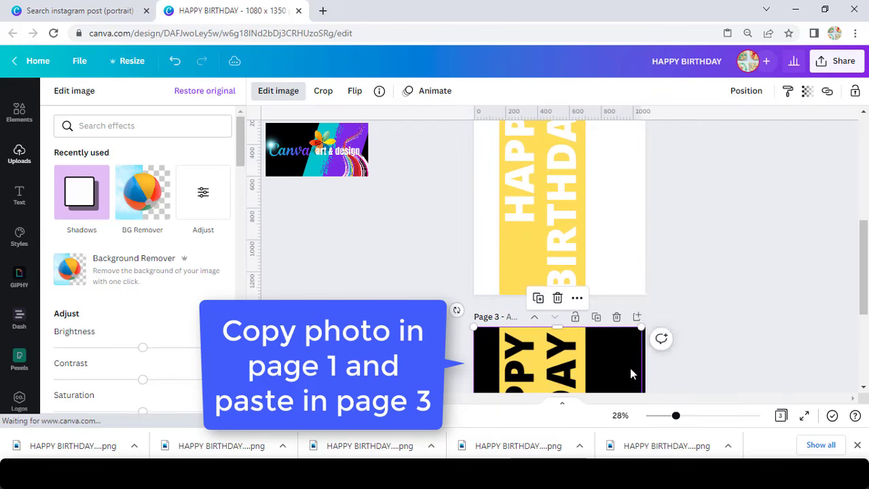
right_click(630, 368)
click(676, 241)
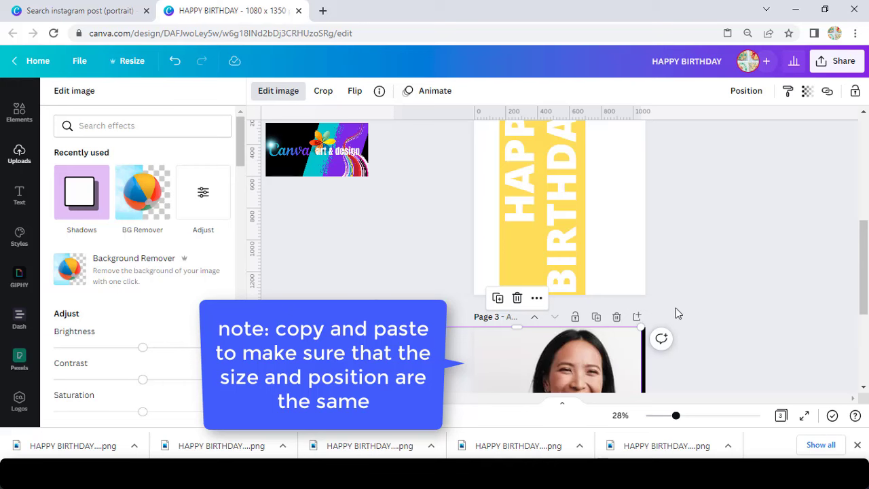
- Send the pasted photo on page 3 to the back, behind the yellow HAPPY BIRTHDAY cutout
scroll(675, 310, down, 1)
scroll(676, 310, down, 2)
right_click(579, 295)
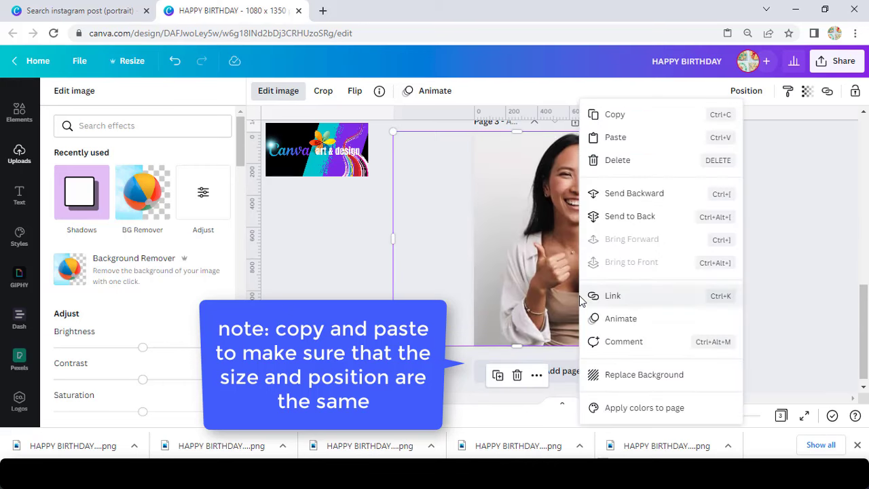
click(630, 216)
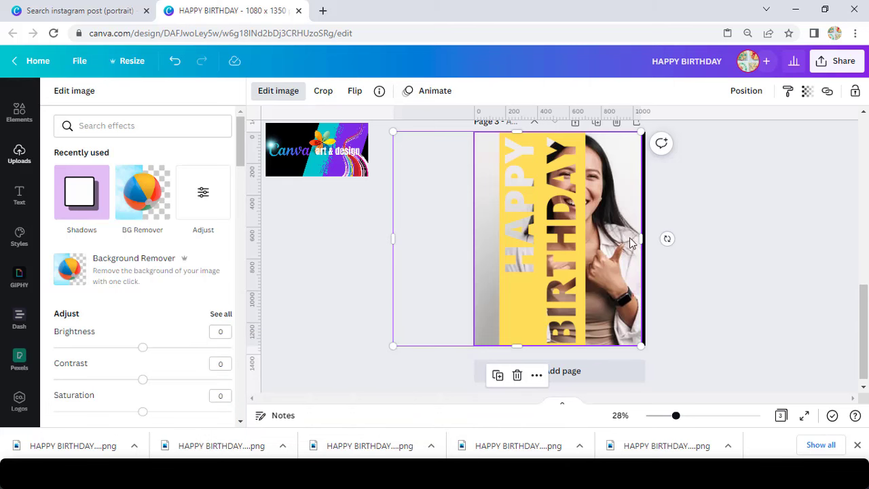
- Crop both sides of the photo on page 3 so that it fits behind the yellow band
drag(640, 238, 581, 239)
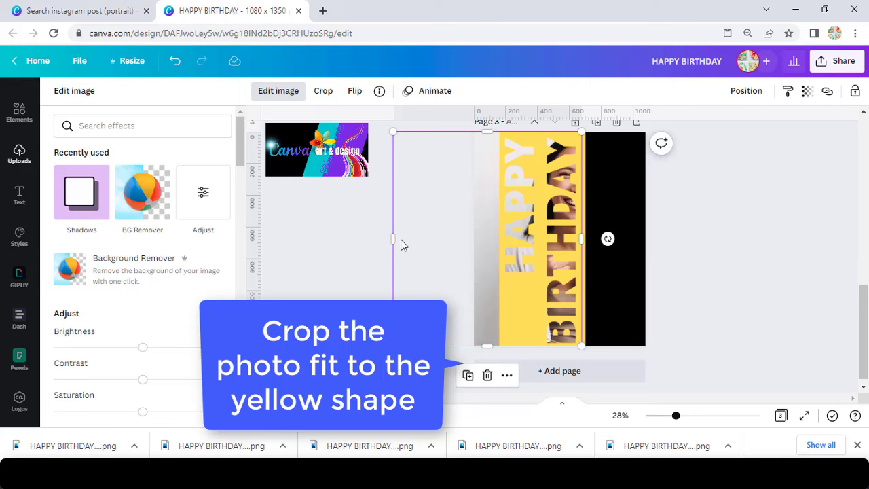
drag(405, 239, 501, 250)
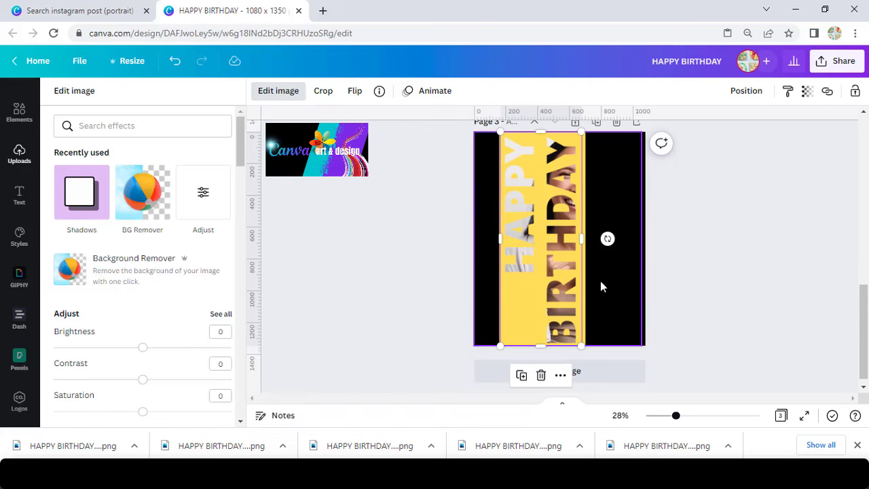
click(690, 288)
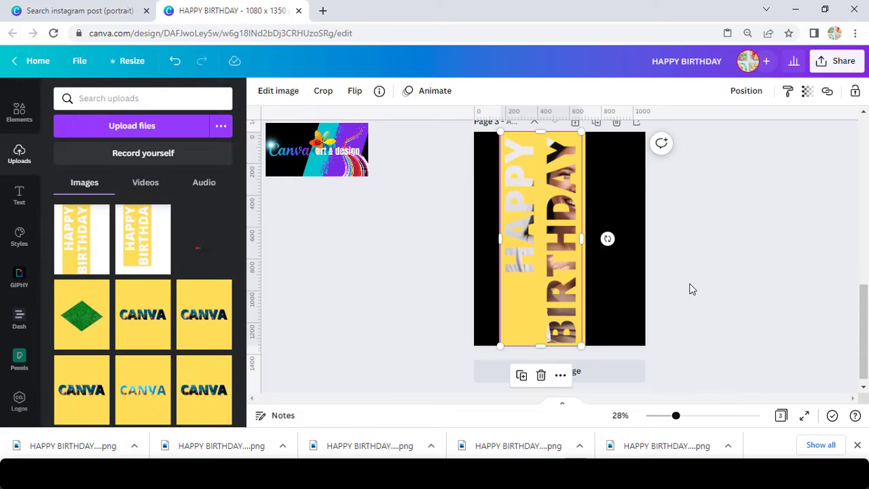
- Apply the Glow shadow effect to the yellow HAPPY BIRTHDAY cutout image on page 3
click(535, 314)
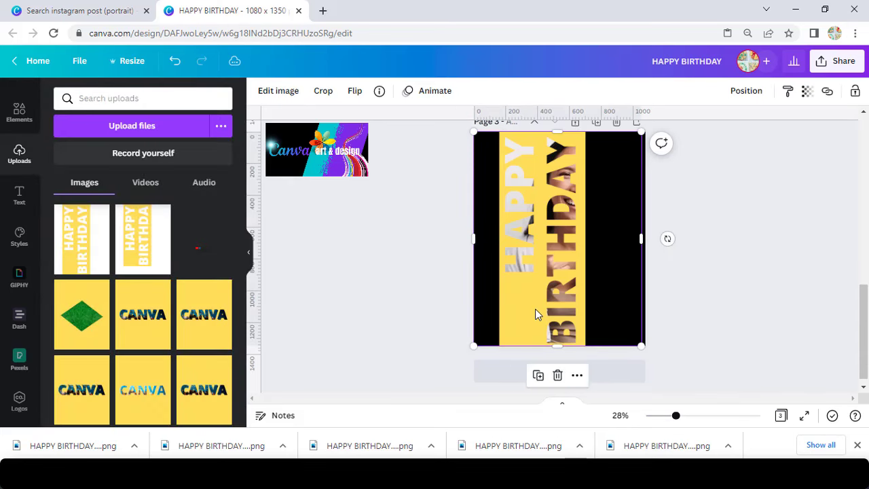
click(289, 95)
click(142, 191)
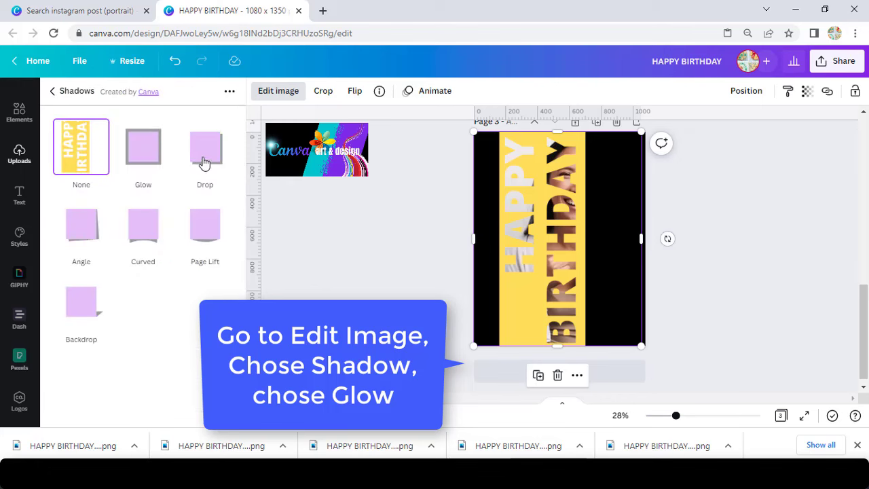
click(145, 156)
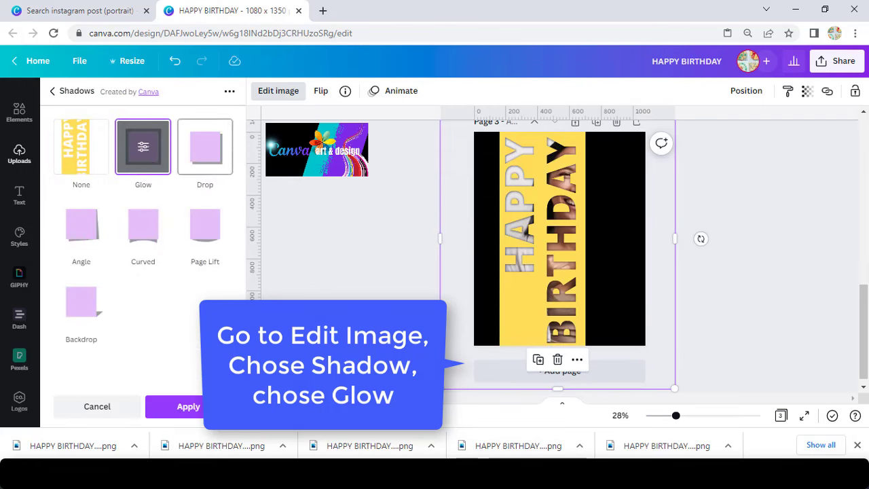
click(198, 415)
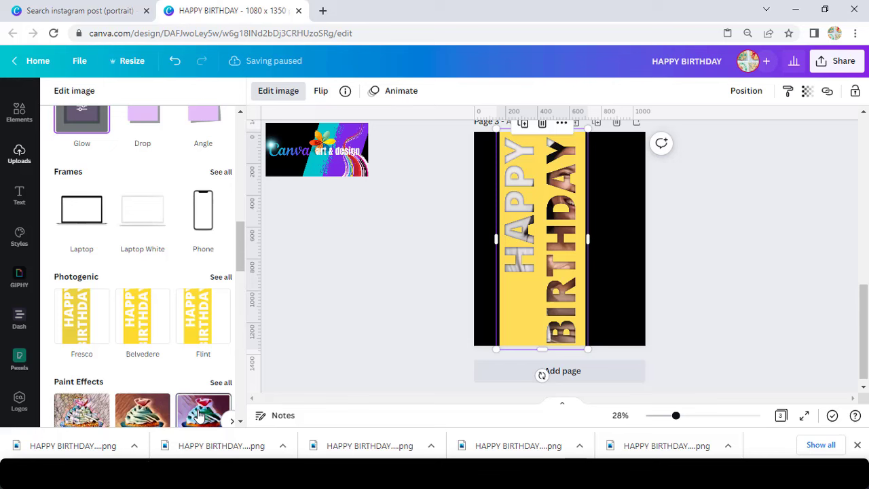
click(199, 416)
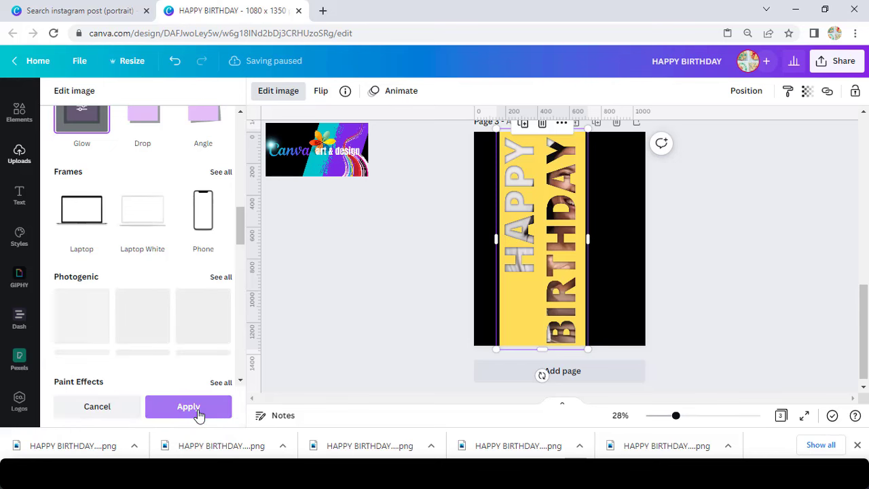
click(188, 407)
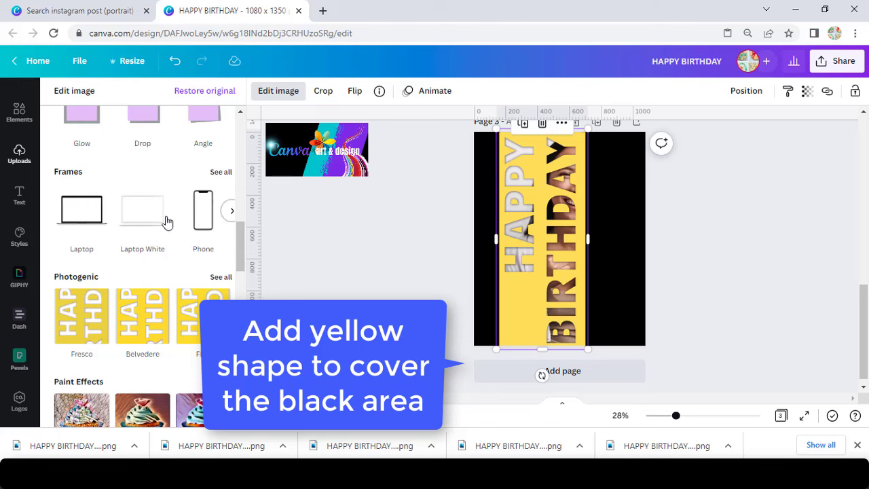
- Add a yellow square to page 3 and stretch it over the full height of the black strip left of the text
click(19, 150)
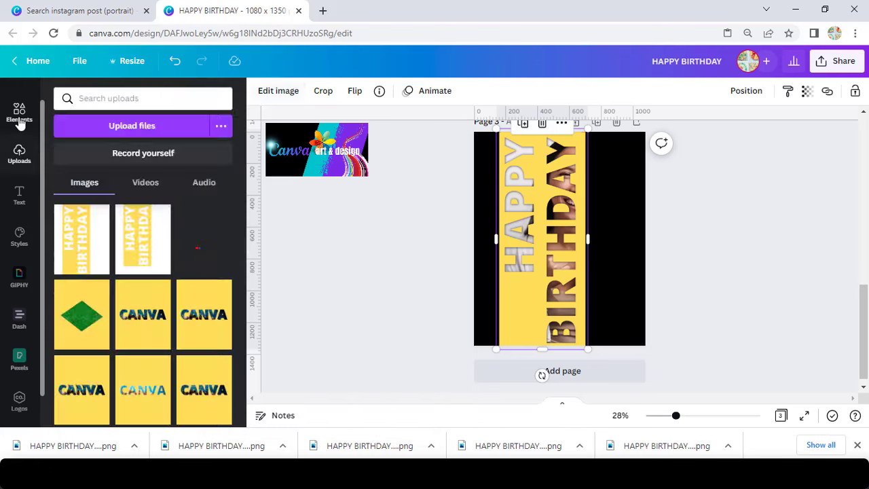
click(19, 112)
click(68, 265)
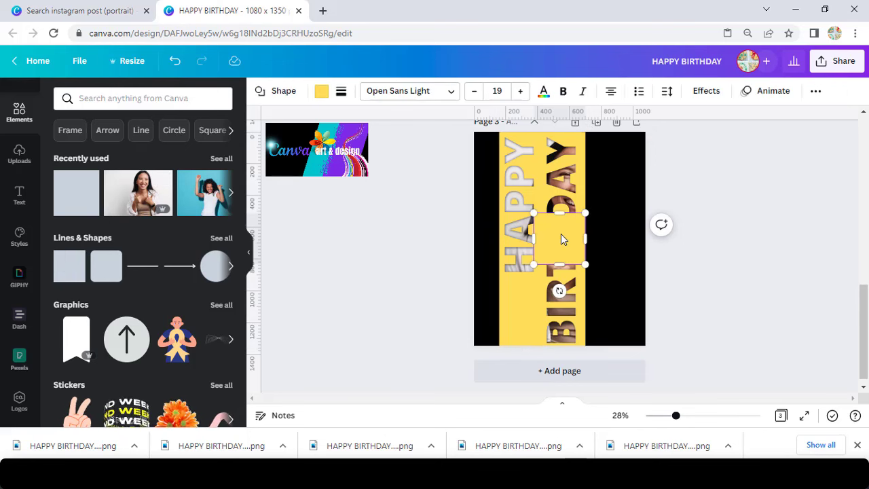
drag(560, 236, 475, 149)
drag(478, 178, 495, 350)
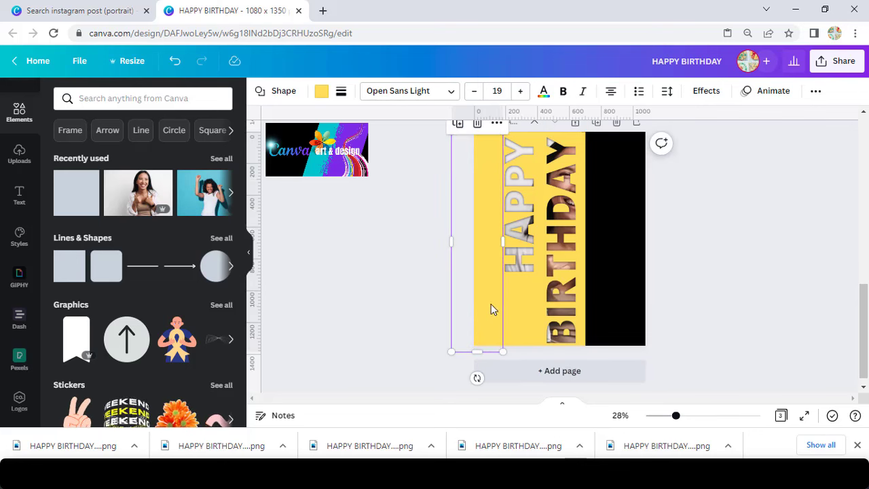
- Place a copy of the yellow shape over the black area right of the text and widen it past the page edge
drag(493, 297, 625, 288)
drag(634, 237, 652, 238)
click(713, 253)
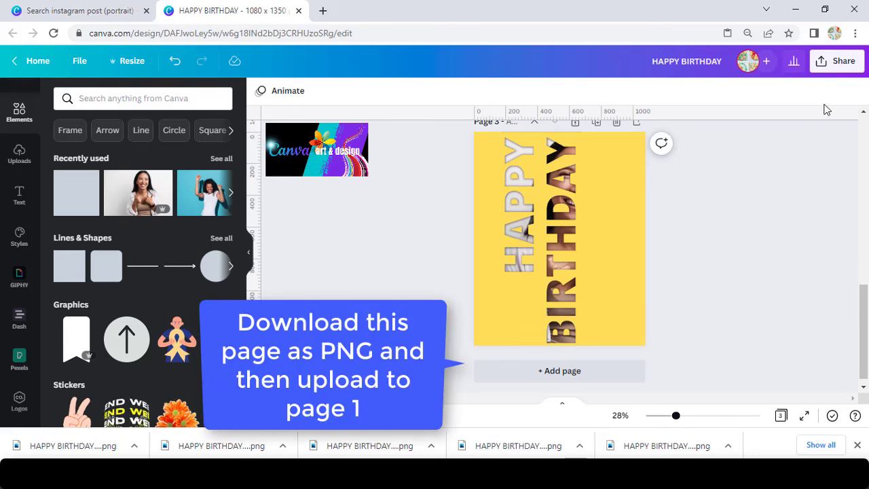
- Download only page 3 of the design as a PNG file
click(837, 60)
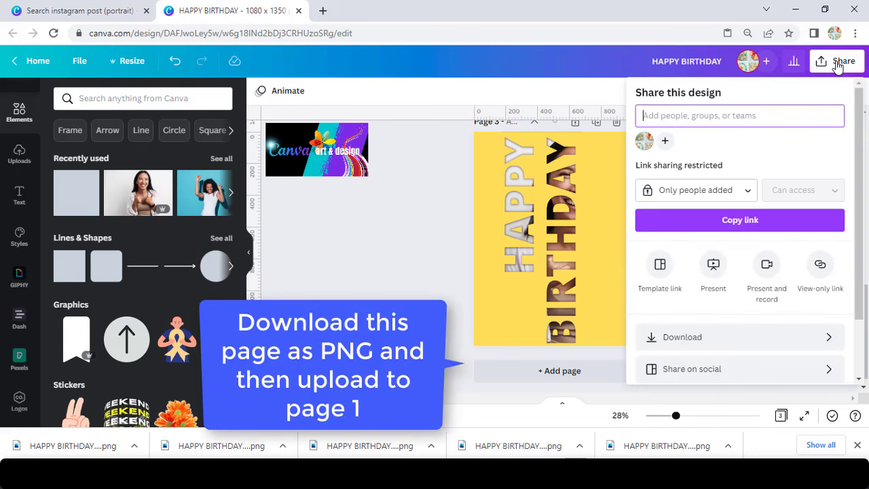
click(698, 339)
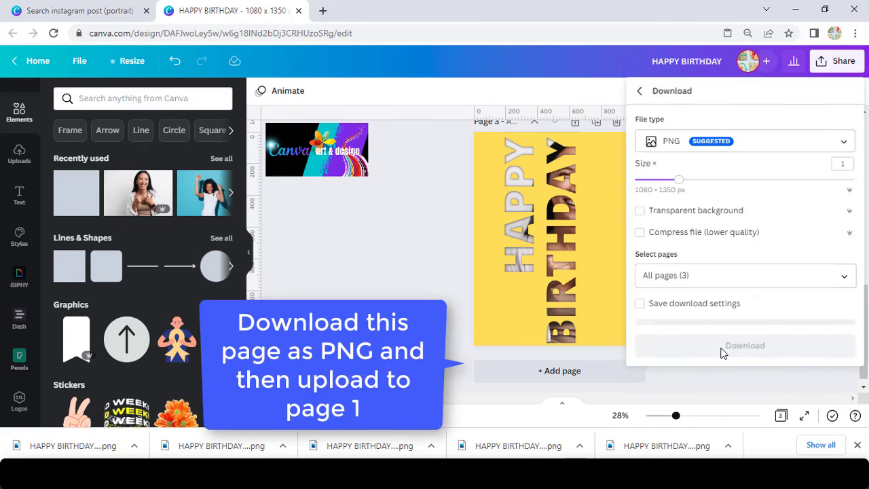
click(846, 279)
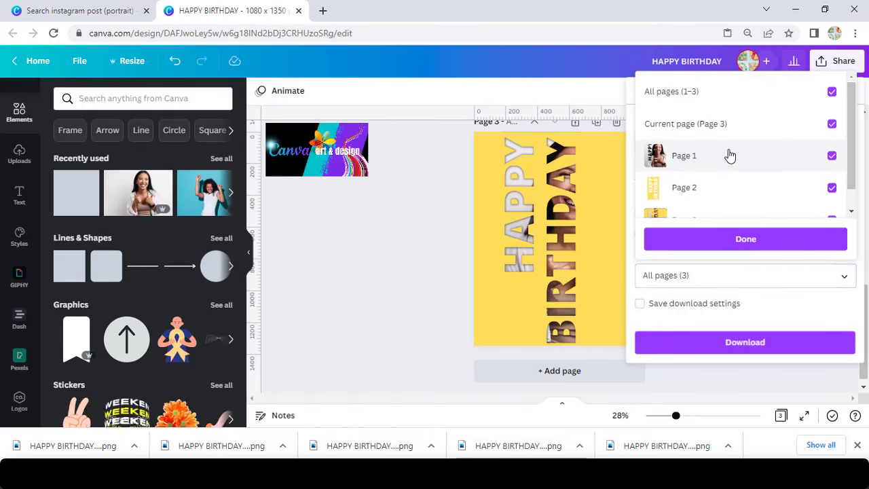
click(725, 95)
click(724, 123)
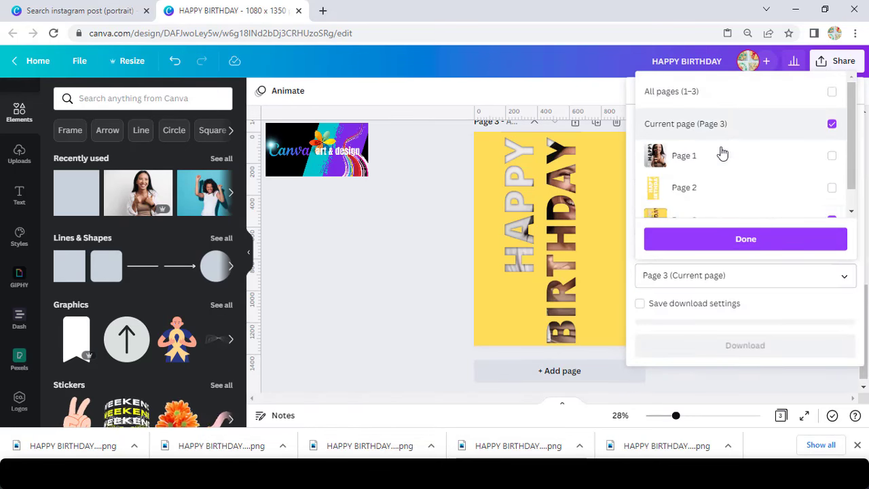
click(729, 230)
click(731, 344)
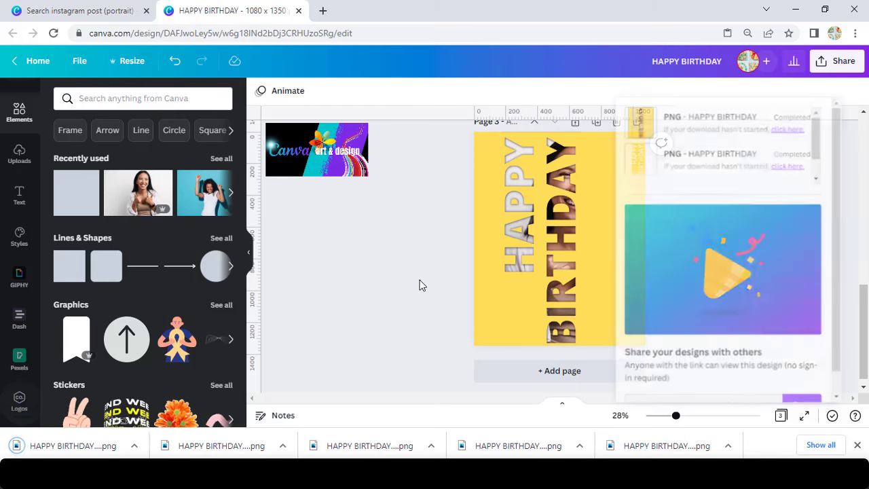
click(419, 285)
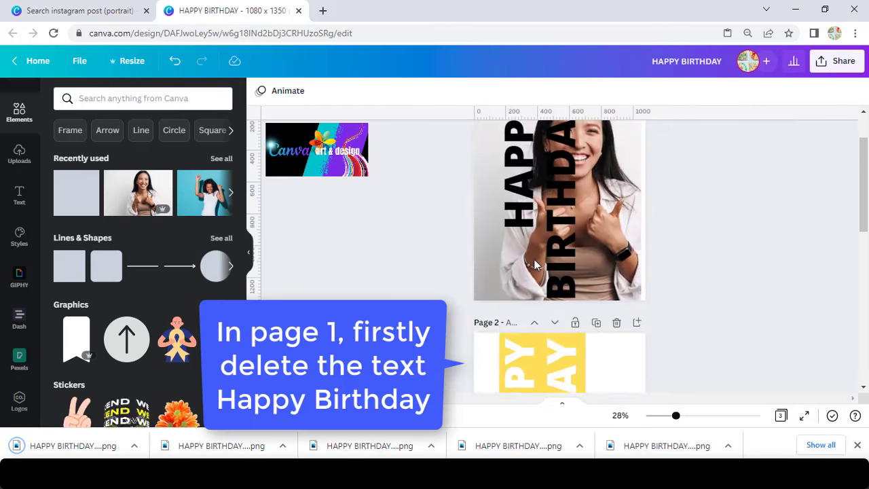
- Delete the black HAPPY BIRTHDAY text from page 1
scroll(534, 259, up, 2)
click(534, 259)
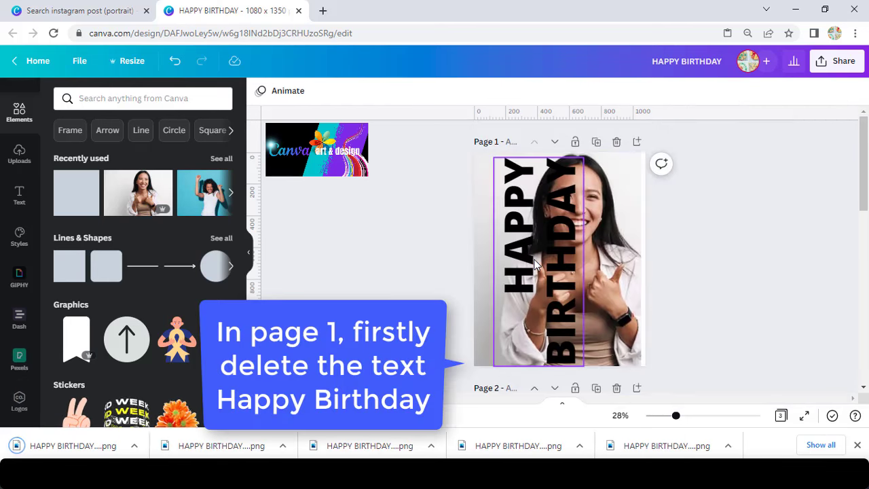
click(548, 244)
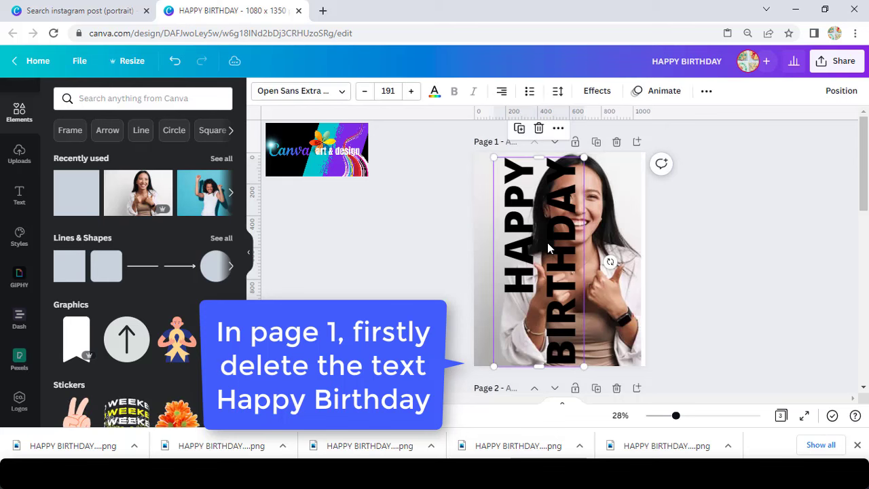
key(Delete)
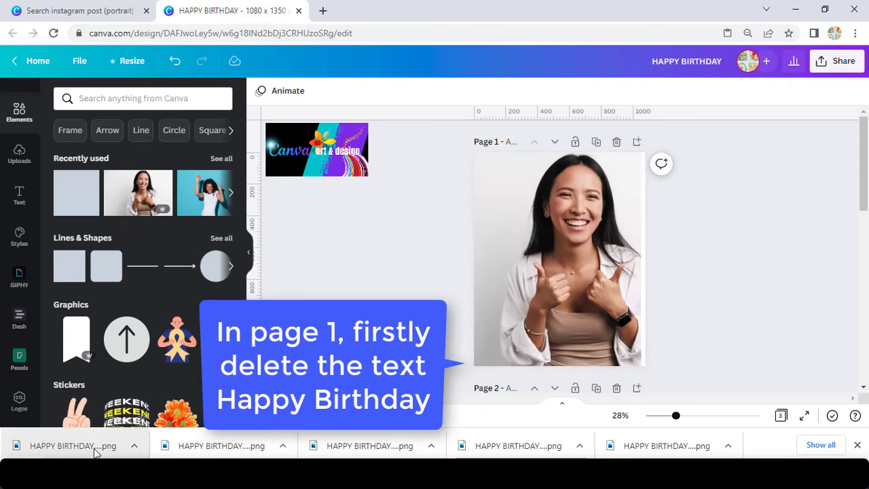
- Place the newly downloaded HAPPY BIRTHDAY PNG on page 1, enlarge it to cover the page and trim its right edge slightly
drag(68, 446, 552, 275)
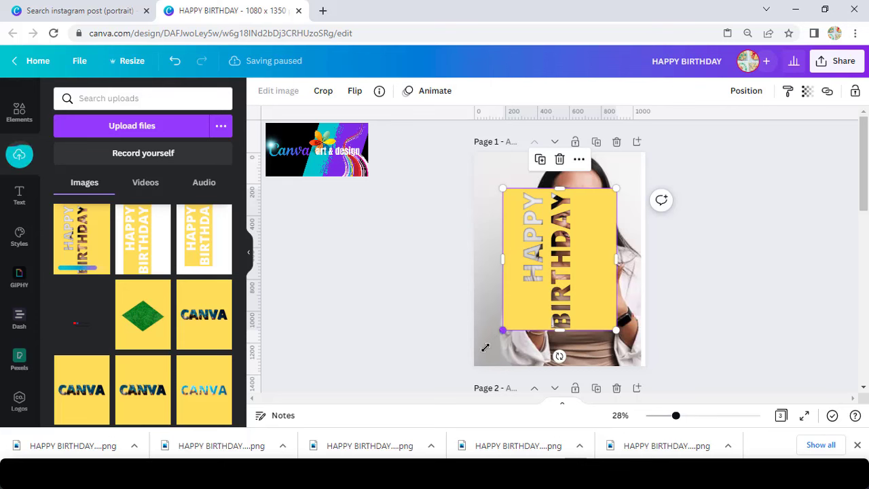
drag(500, 328, 472, 367)
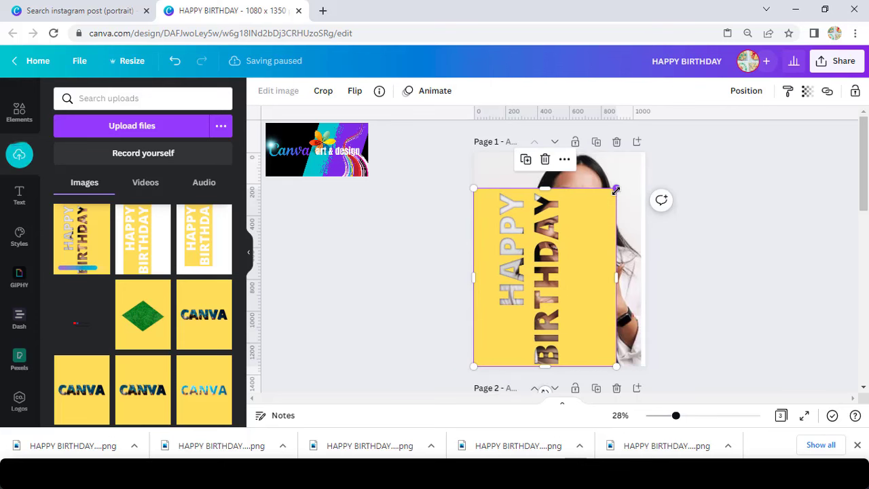
drag(616, 188, 646, 151)
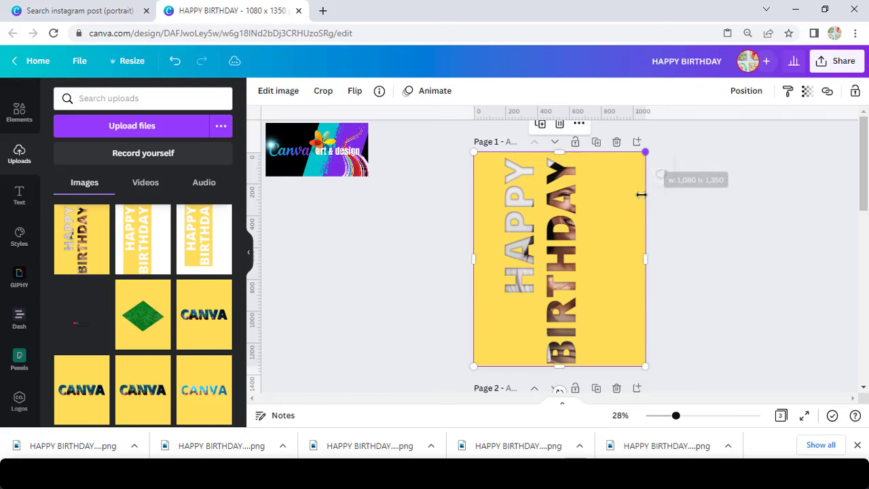
drag(642, 256, 636, 256)
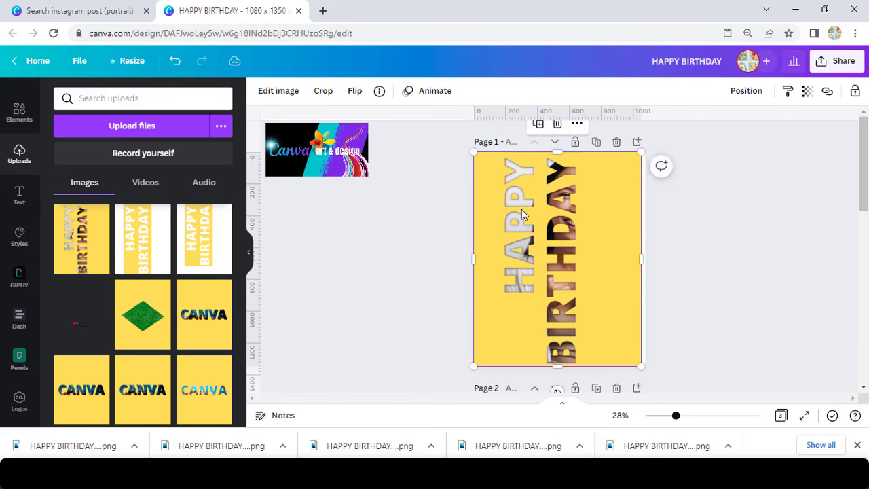
- Remove the yellow background from the HAPPY BIRTHDAY image on page 1 with the background remover
click(293, 93)
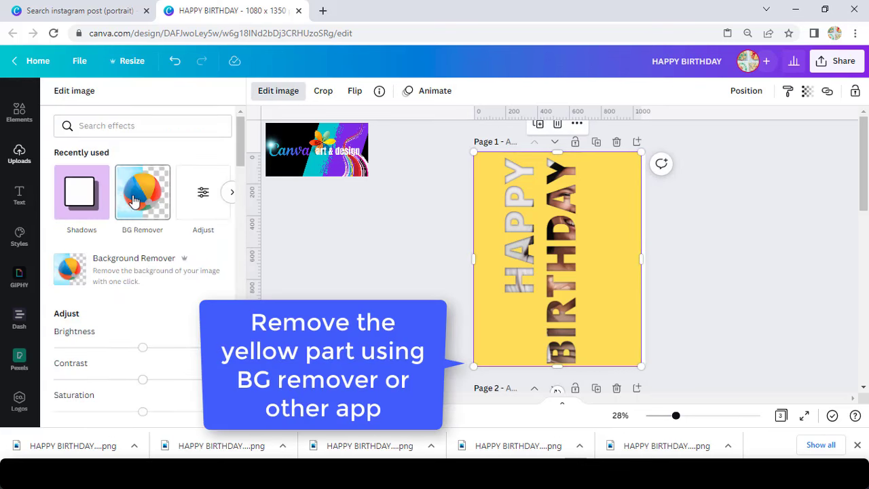
click(134, 201)
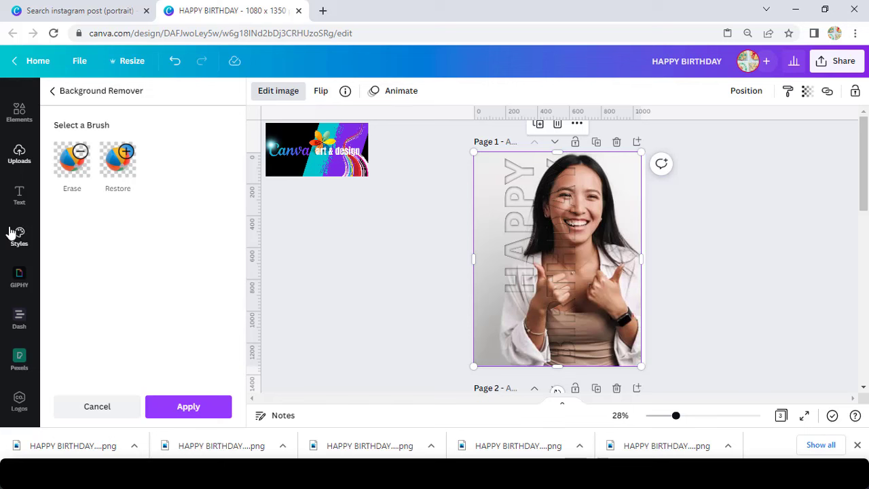
click(201, 410)
- Crop the left side of the woman's photo up to the right edge of BIRTHDAY and extend its right side to the page edge
double_click(552, 276)
drag(477, 260, 581, 283)
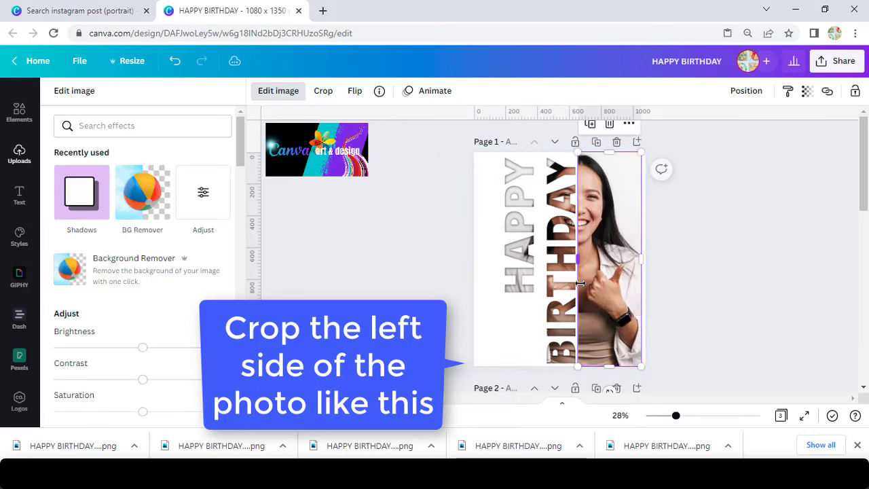
drag(640, 265, 644, 263)
- Try to crop the transparent area right of the lettering off the HAPPY BIRTHDAY cutout image
click(514, 251)
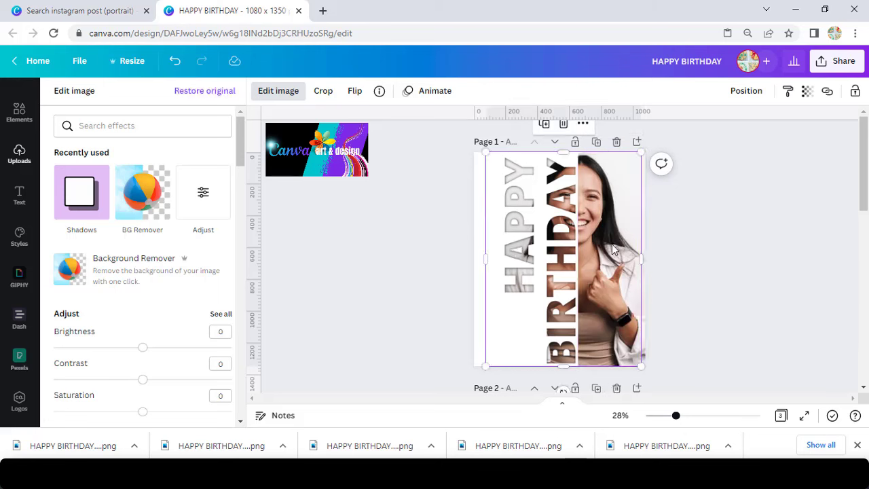
drag(641, 257, 600, 258)
key(ctrl+z)
click(696, 265)
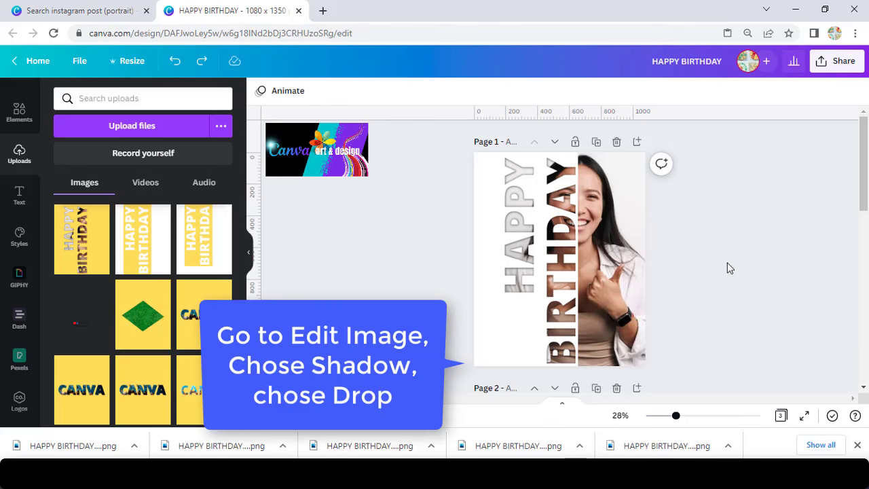
- Add a Drop shadow effect to the HAPPY BIRTHDAY cutout image on page 1
click(511, 256)
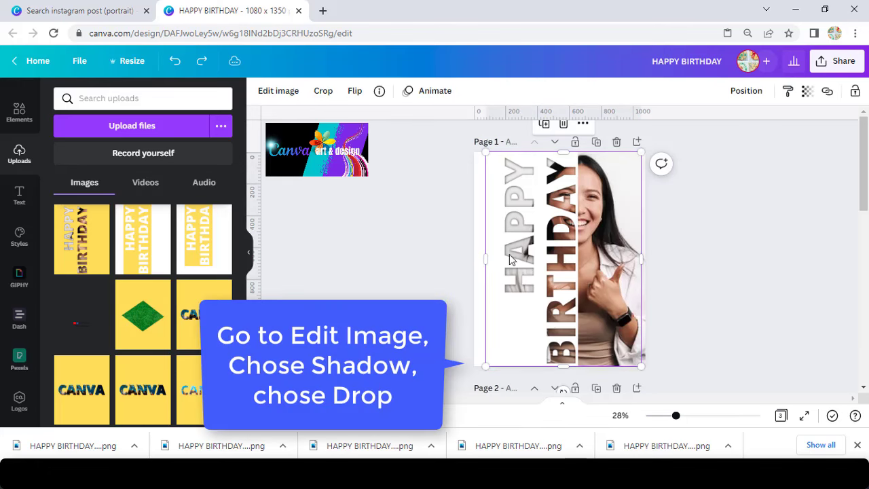
click(273, 95)
click(76, 213)
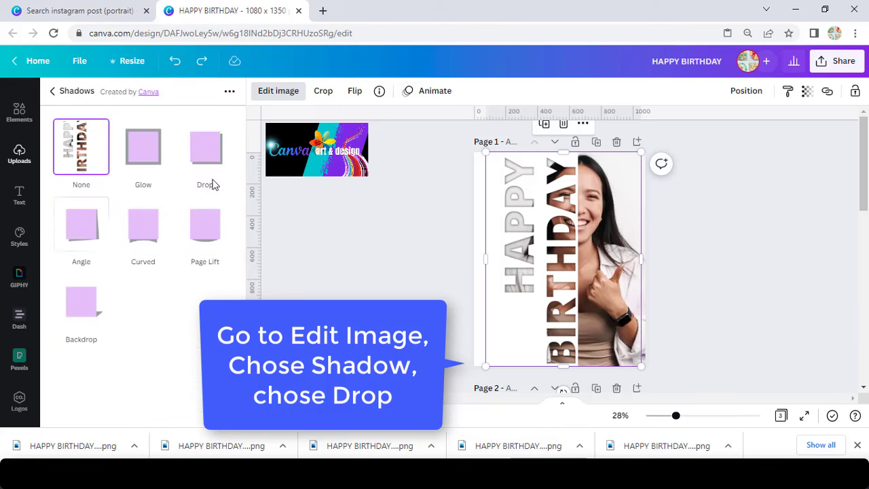
click(210, 158)
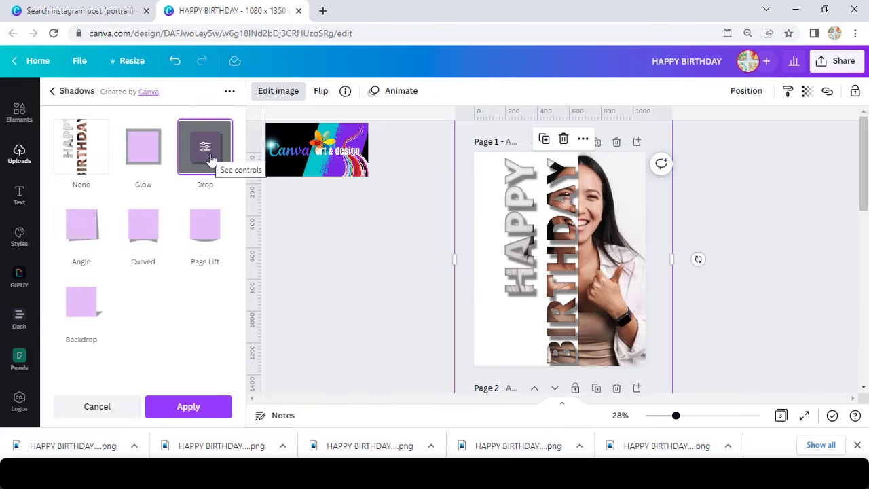
- Set the drop shadow's offset to 1, blur to 10 and transparency to 34, and apply the effect
click(201, 150)
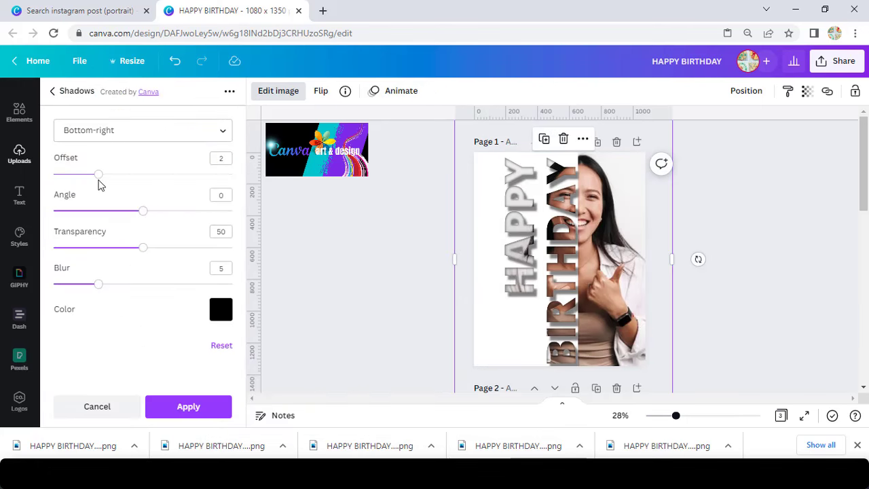
click(74, 180)
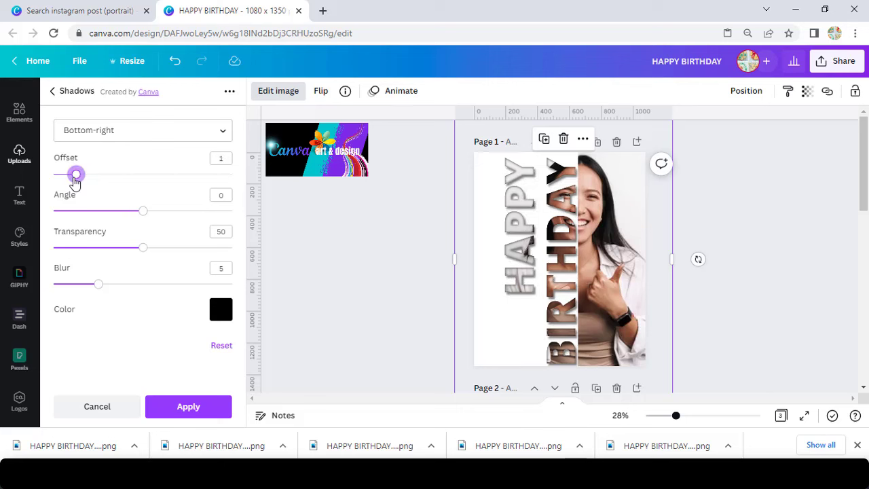
click(141, 286)
click(116, 251)
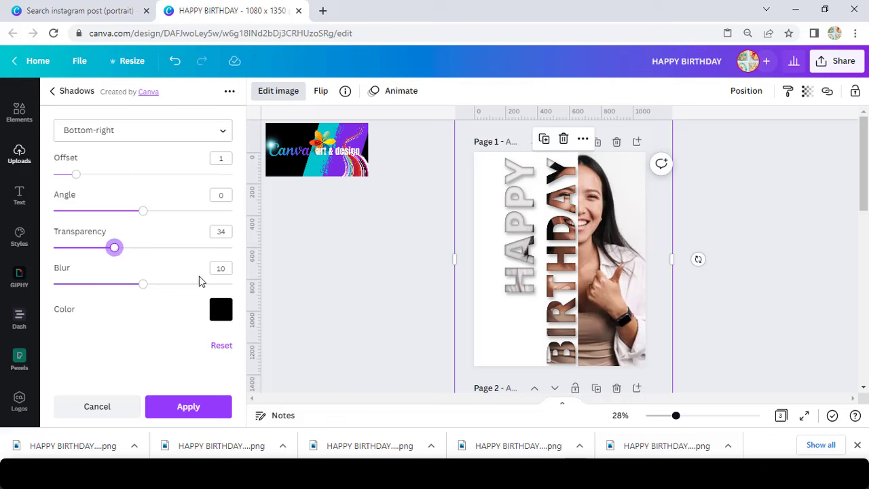
click(224, 415)
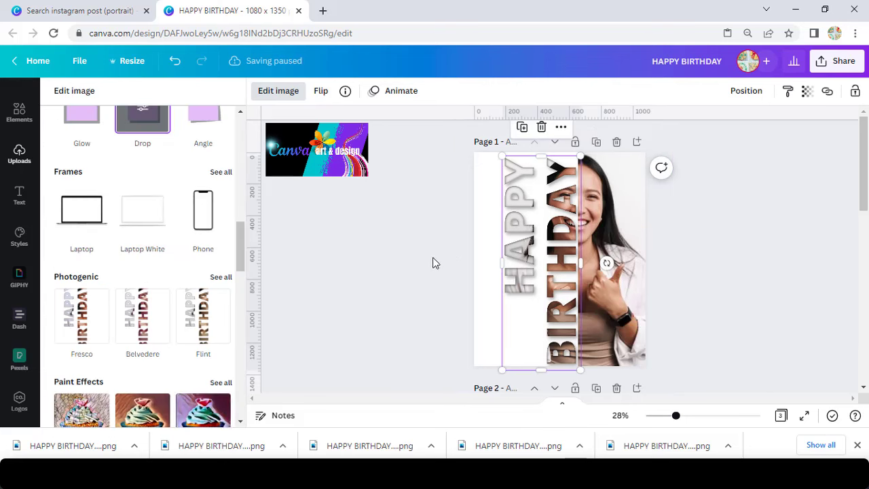
- Move the HAPPY BIRTHDAY lettering and the woman's photo together slightly to the left on page 1
drag(433, 259, 691, 310)
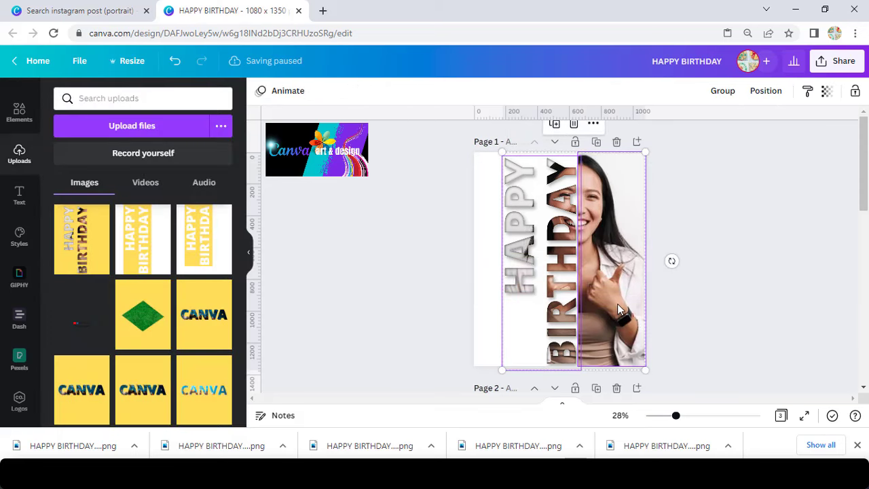
drag(615, 304, 608, 304)
click(715, 303)
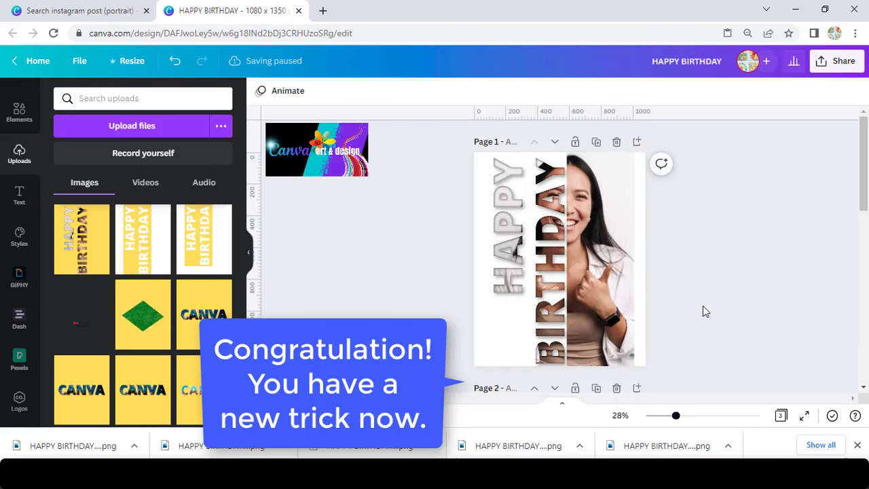
- Extend the right side of the woman's photo to fill the white gap at the page edge
click(628, 305)
drag(635, 259, 641, 265)
click(704, 285)
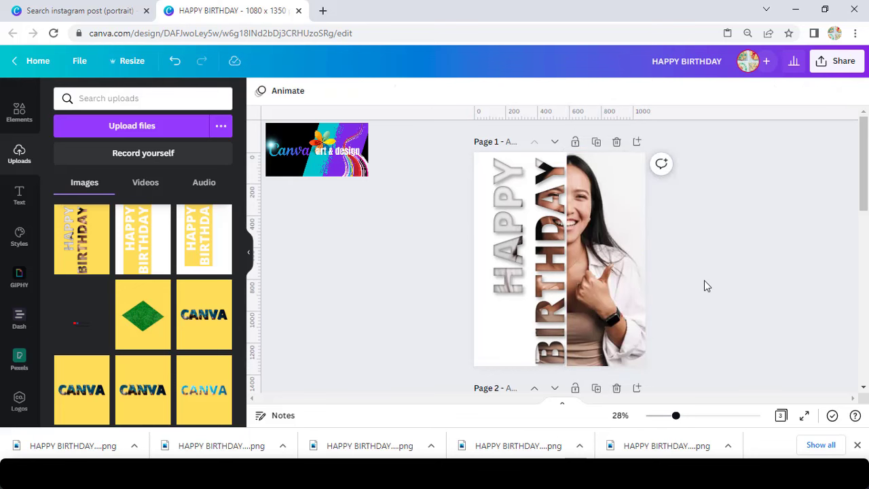